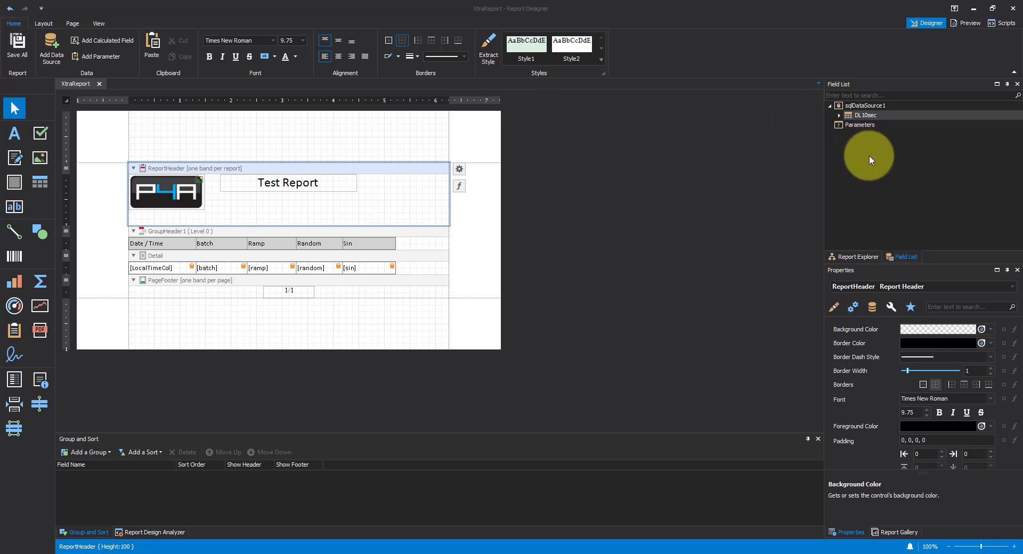
Look over the report's element tree and data preview, then return to the layout.
click(853, 256)
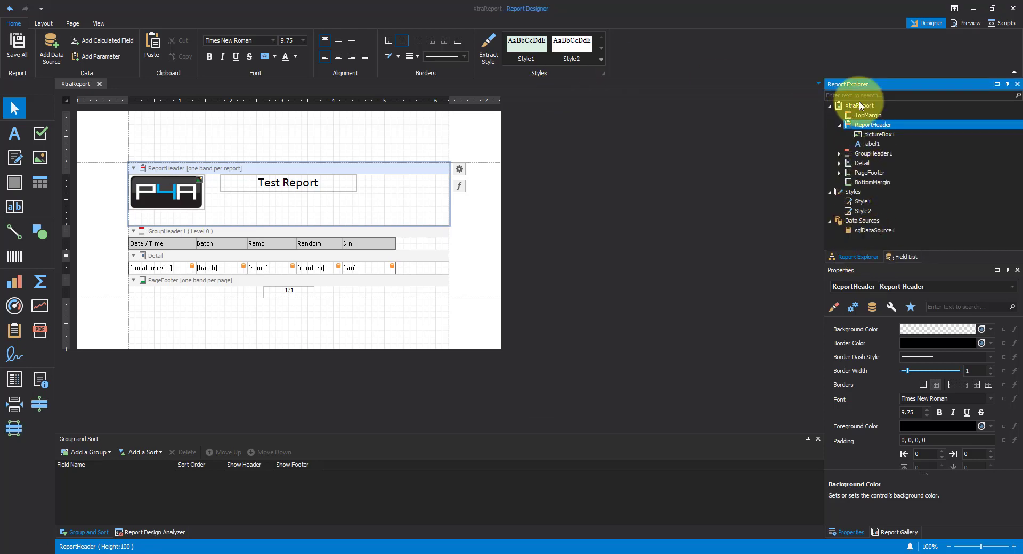
click(905, 257)
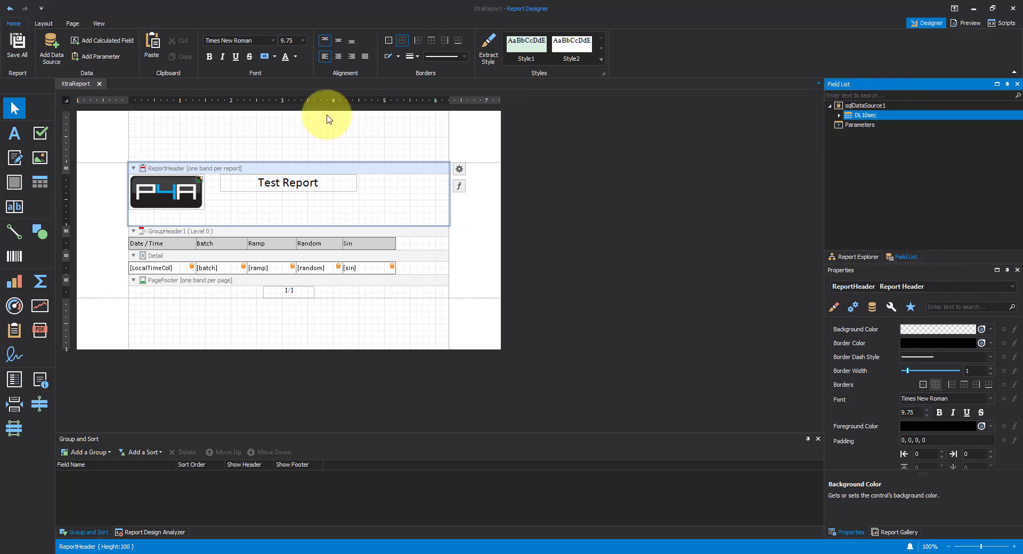
click(966, 25)
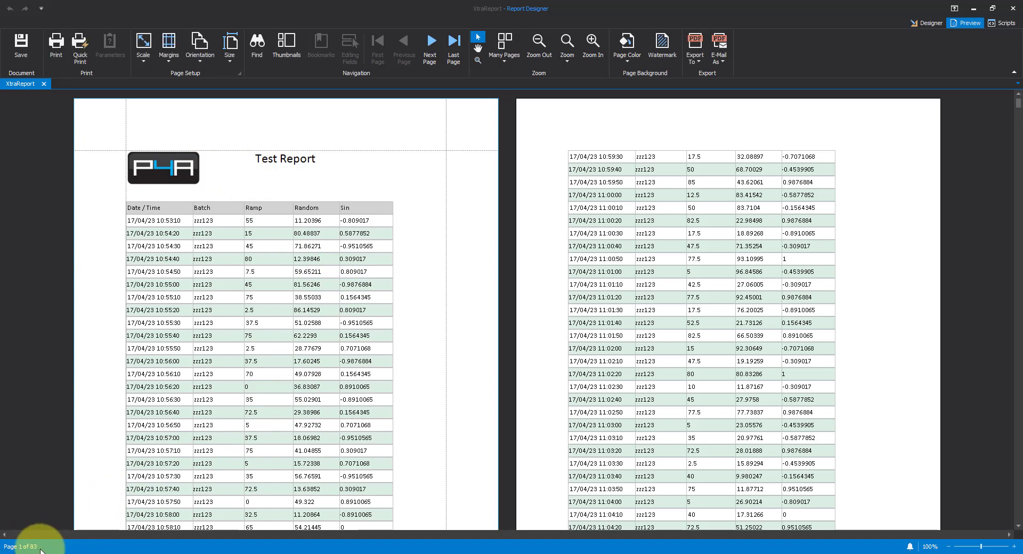
click(927, 22)
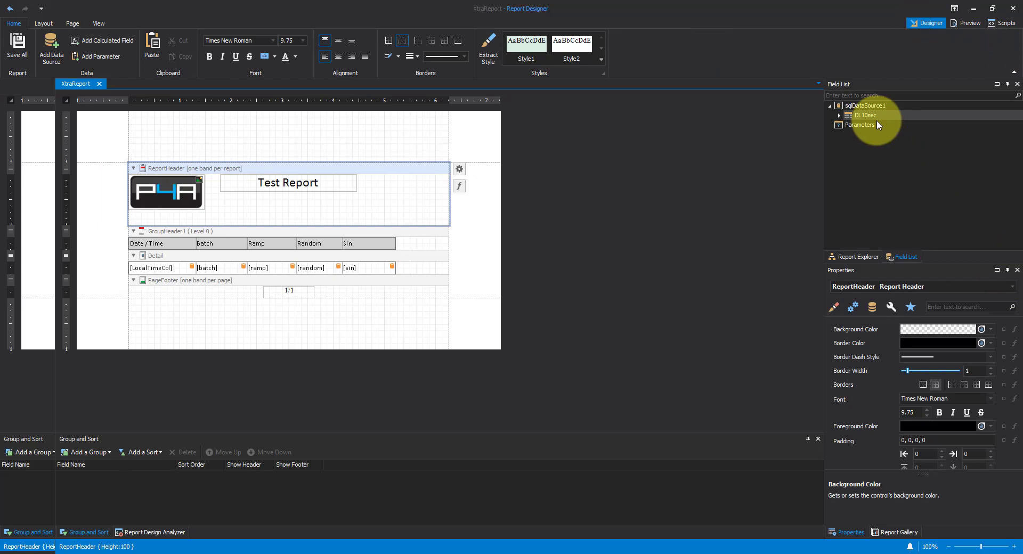
Create report parameter StartDt of type String with description 'Start Date'.
click(852, 128)
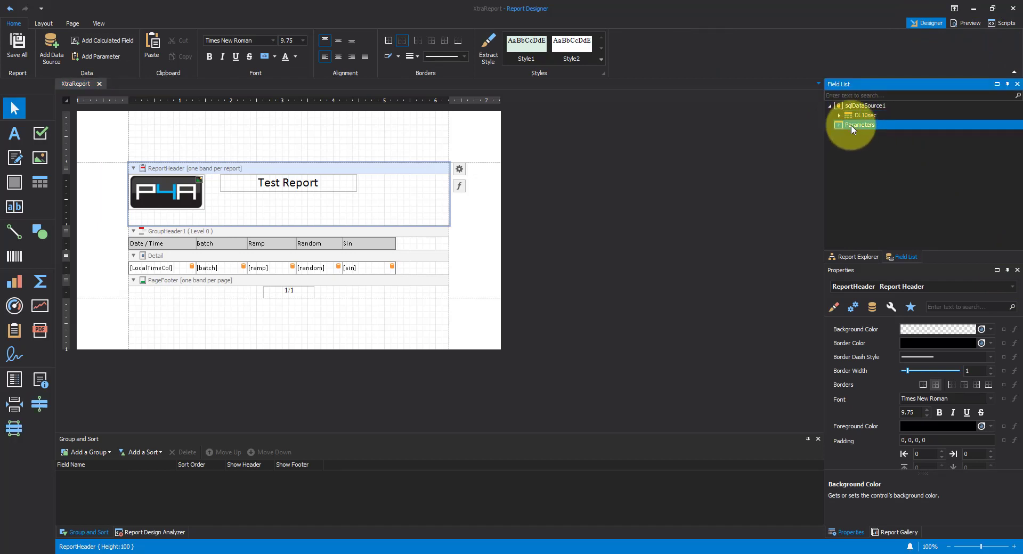
right_click(852, 128)
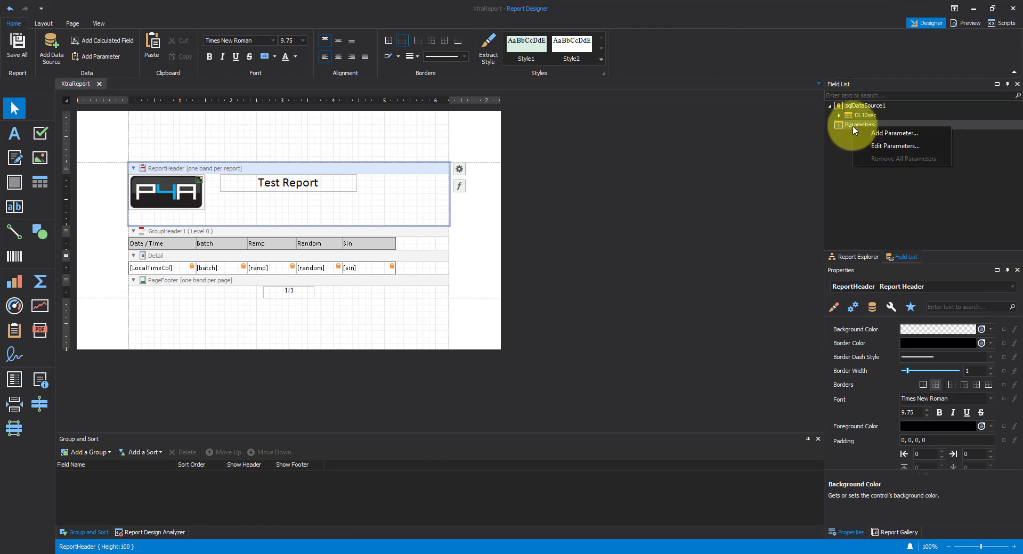
click(896, 135)
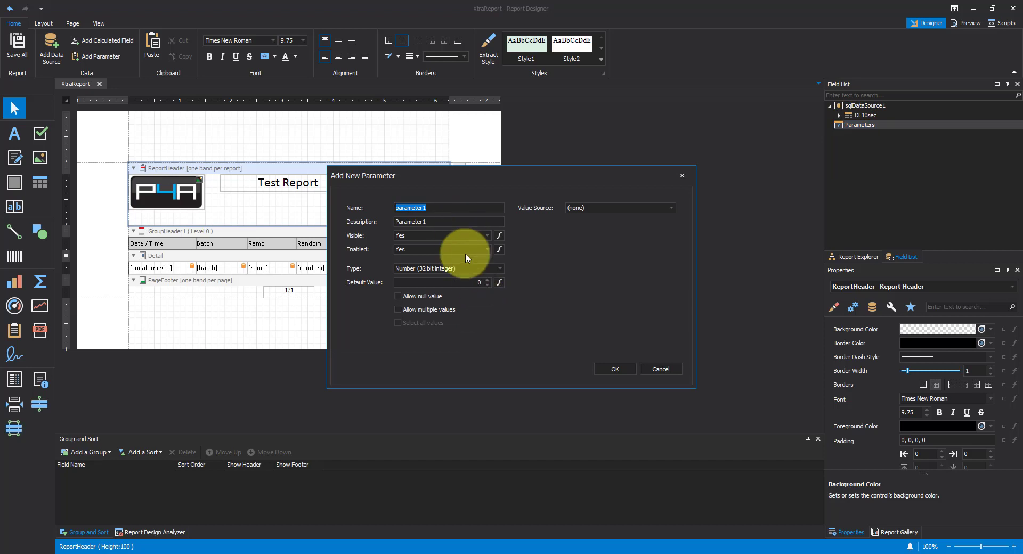
text(StartDt)
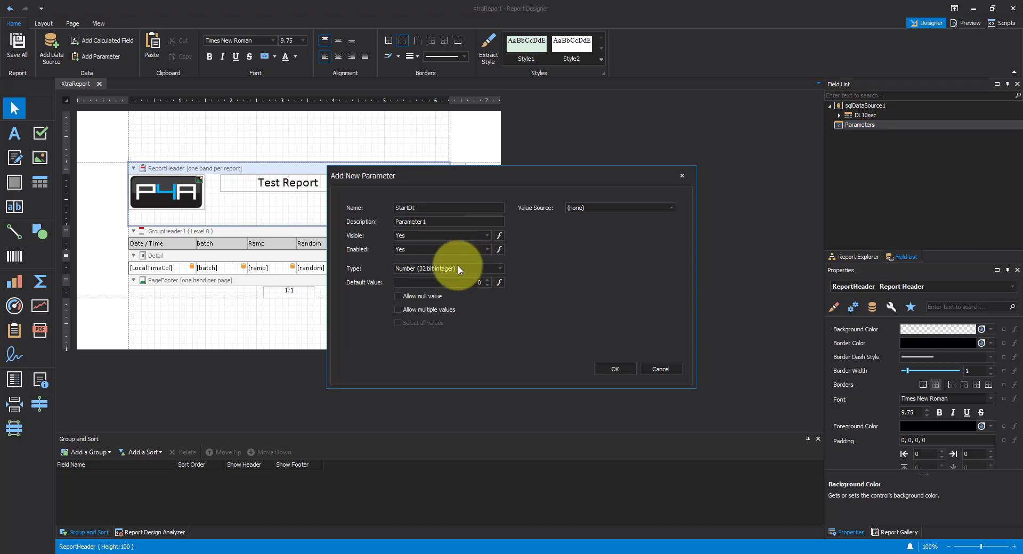
key(Tab)
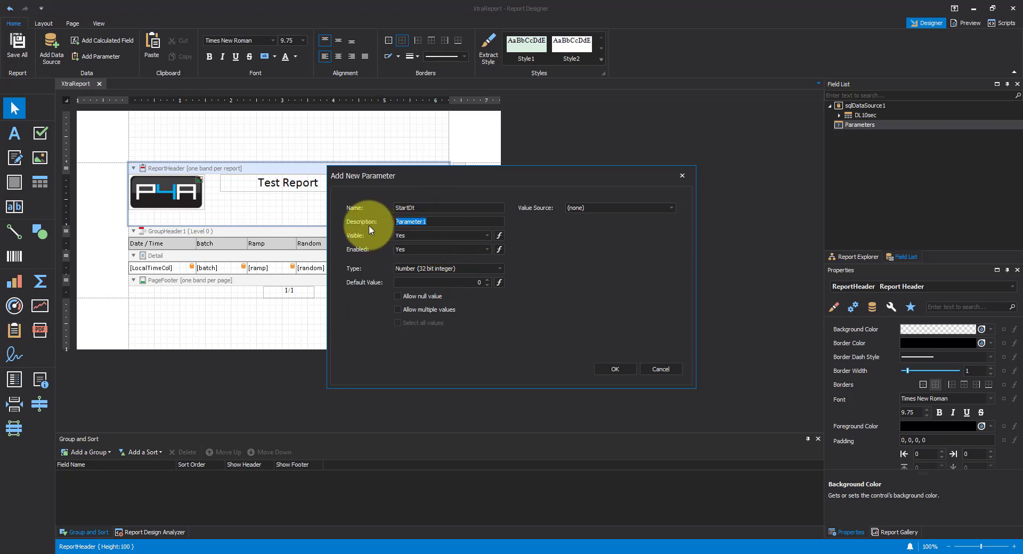
text(Statrrt Date)
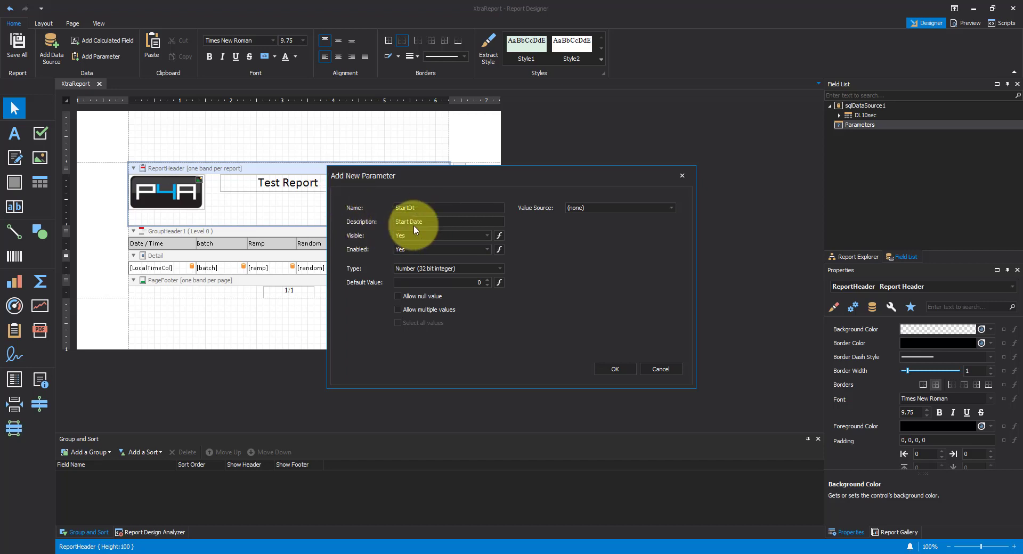
click(456, 268)
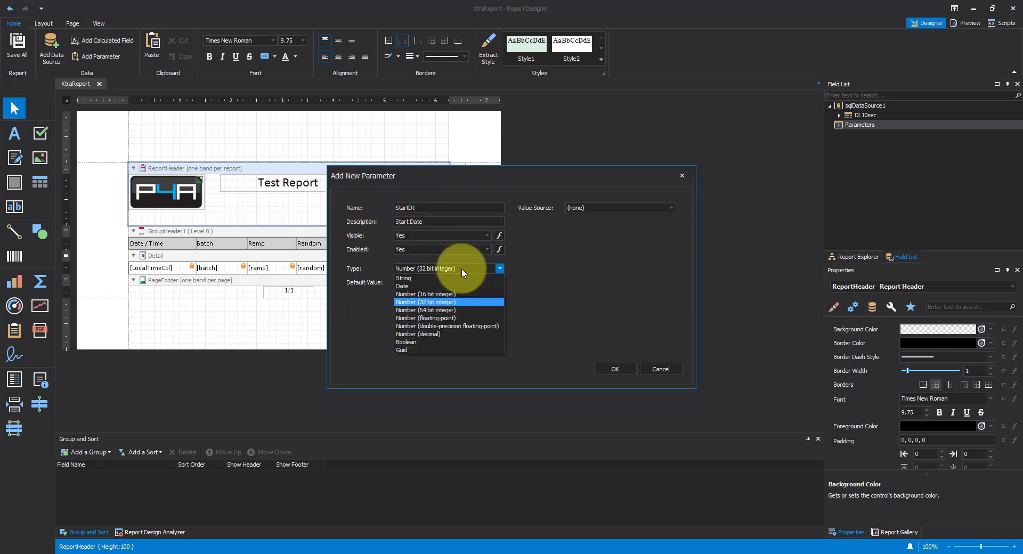
click(417, 278)
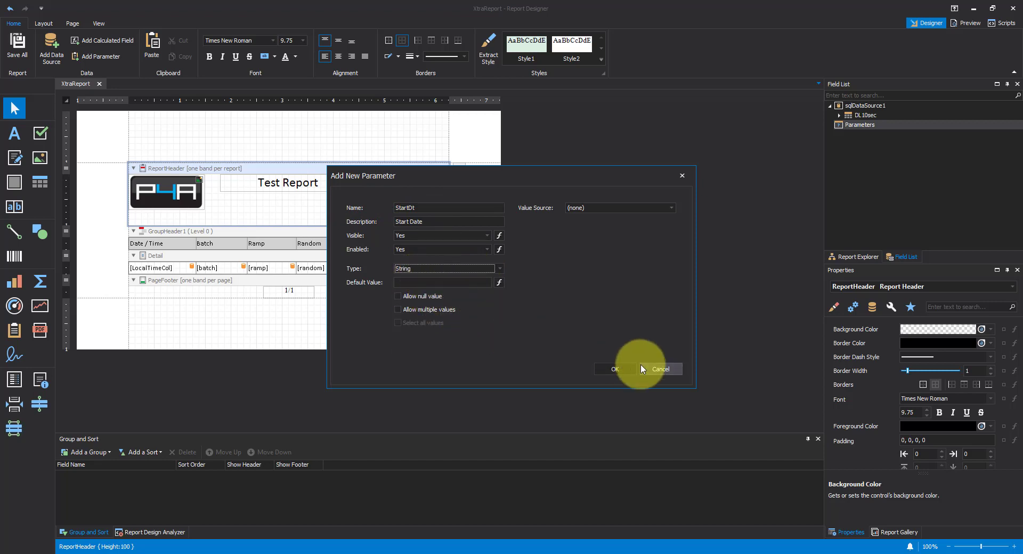
click(615, 369)
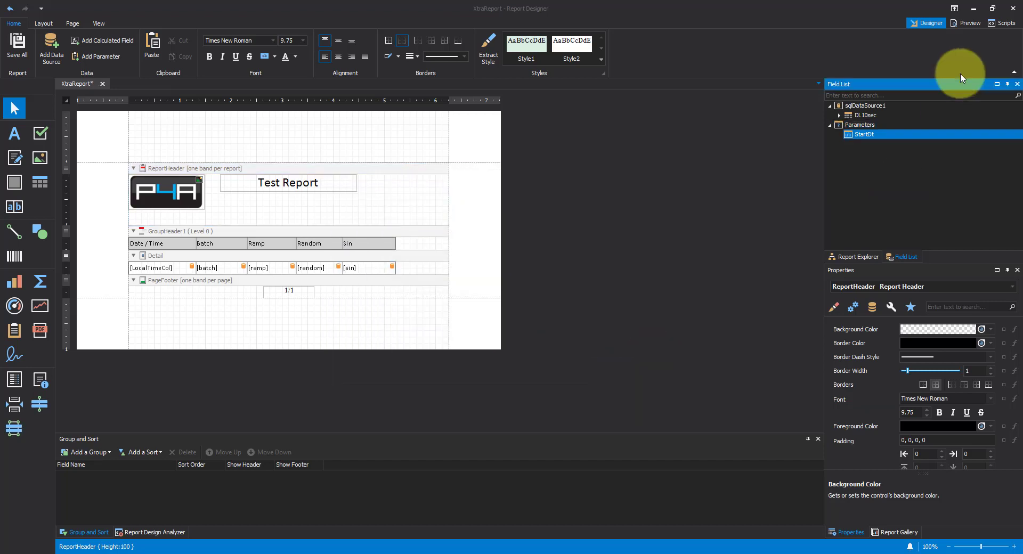
Create a second report parameter, EndDt, of type String with description 'End Date'.
click(860, 134)
right_click(856, 126)
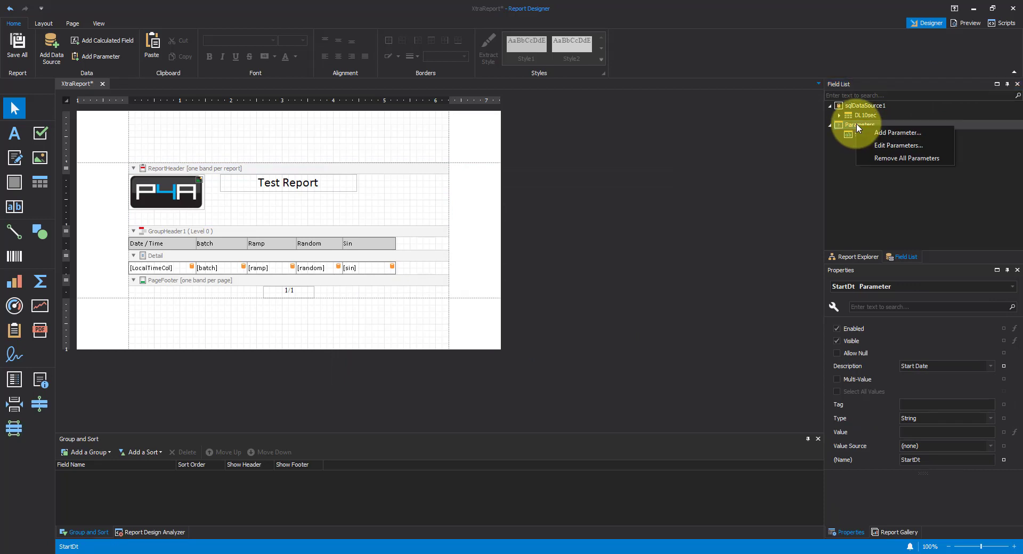
click(896, 136)
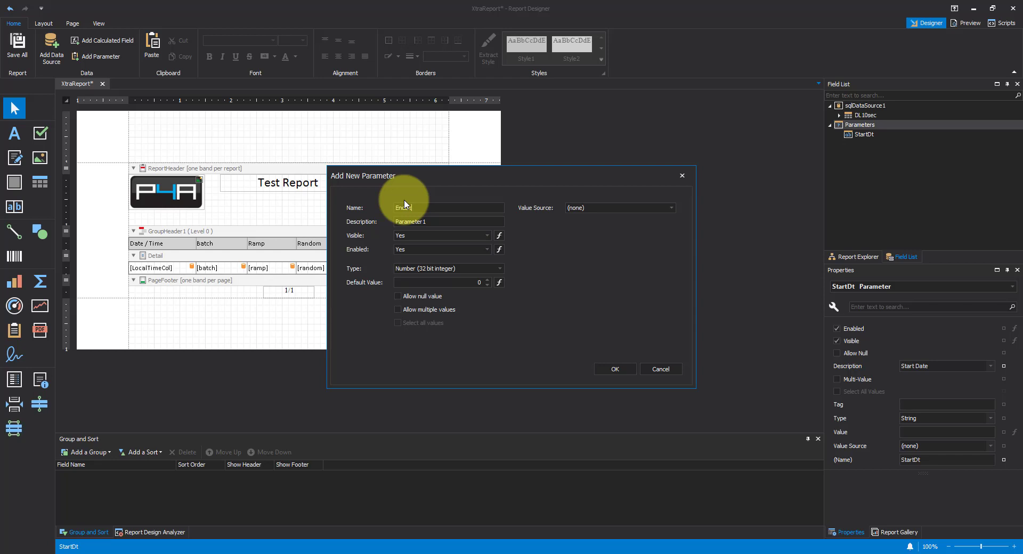
key(Tab)
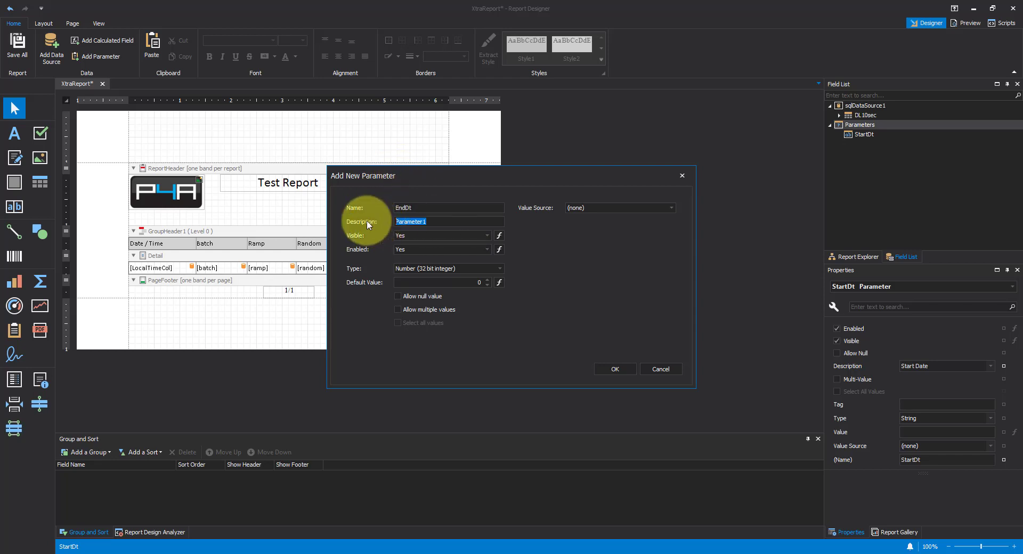
text(End Date)
click(499, 268)
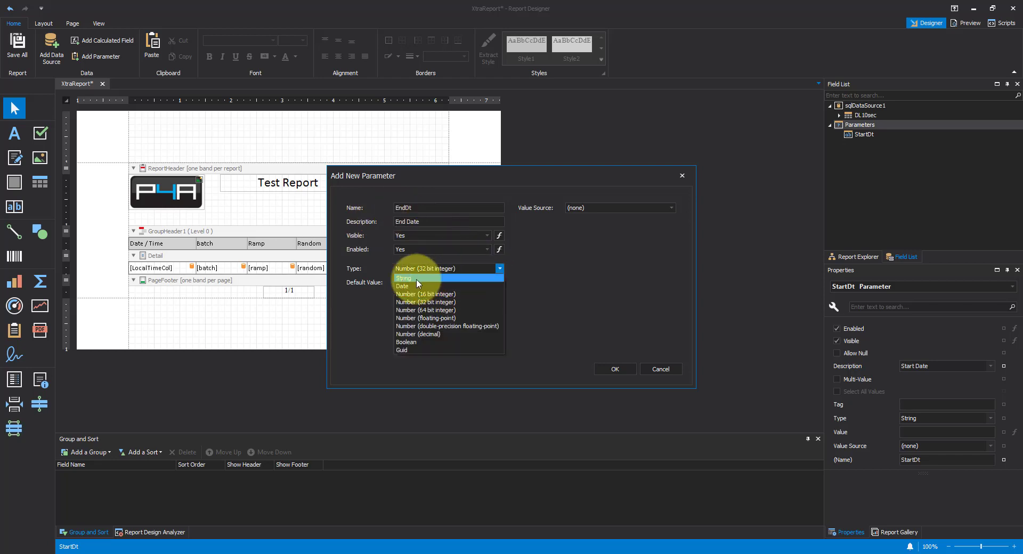
click(417, 279)
click(618, 370)
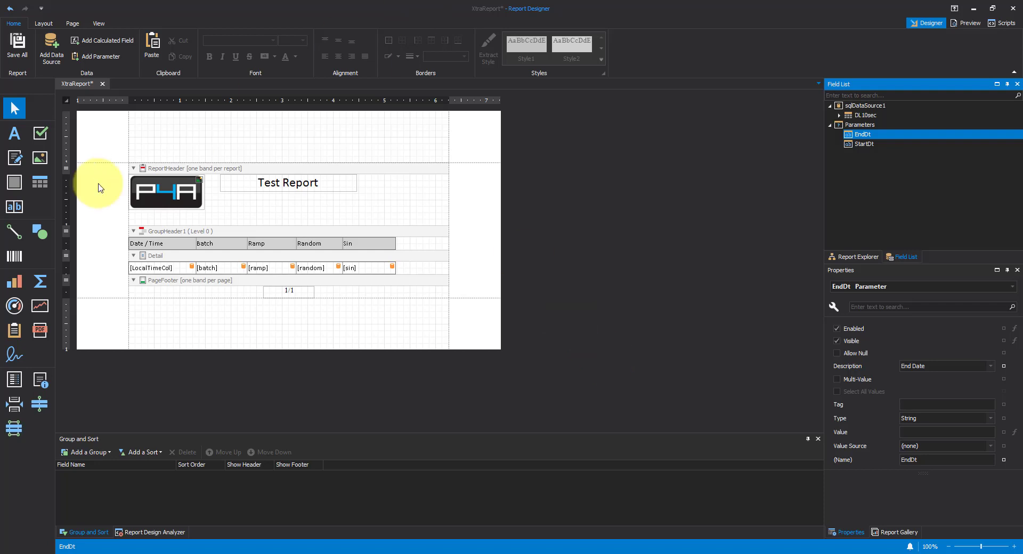
Add a Calibri label reading 'Start Date' below the Test Report title.
click(14, 134)
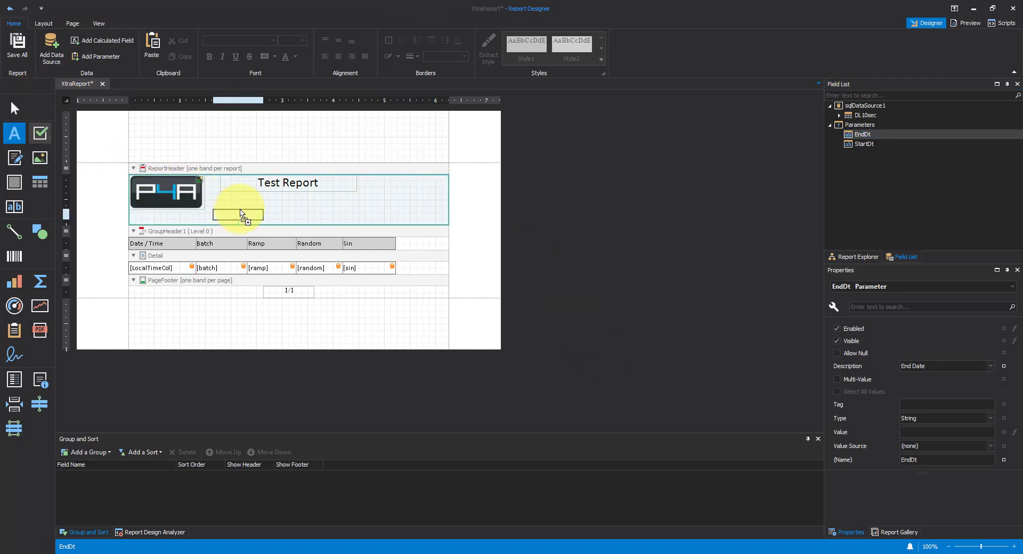
click(247, 204)
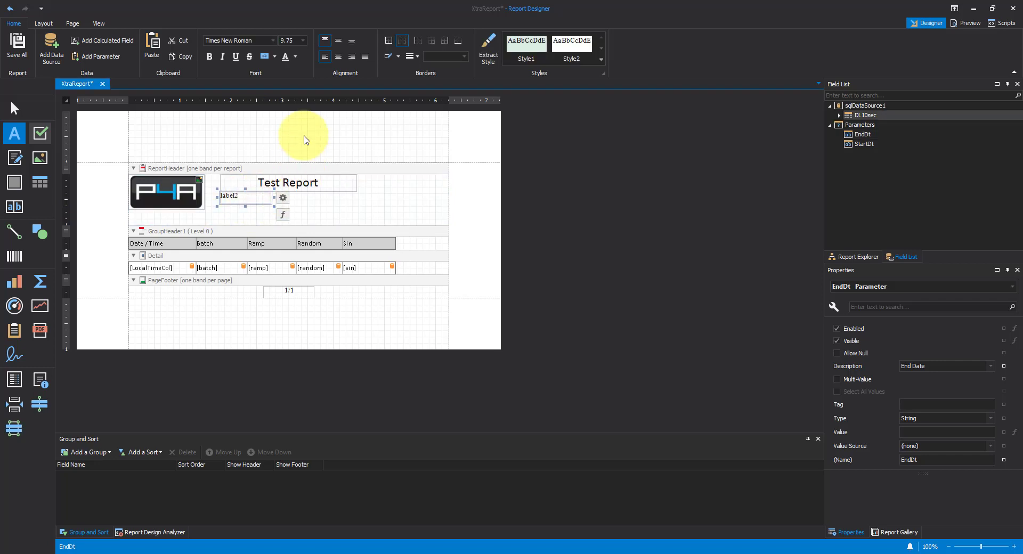
click(272, 38)
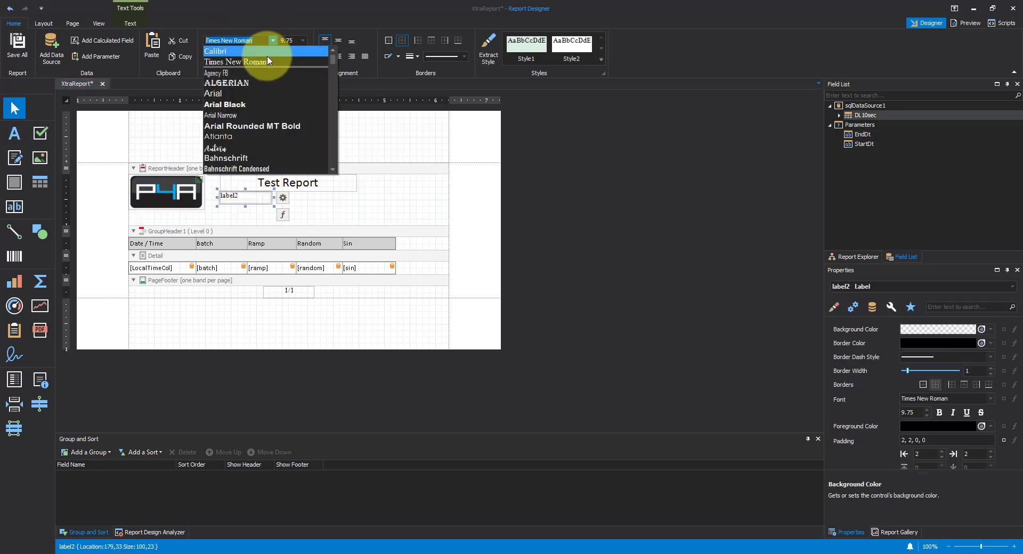
click(229, 51)
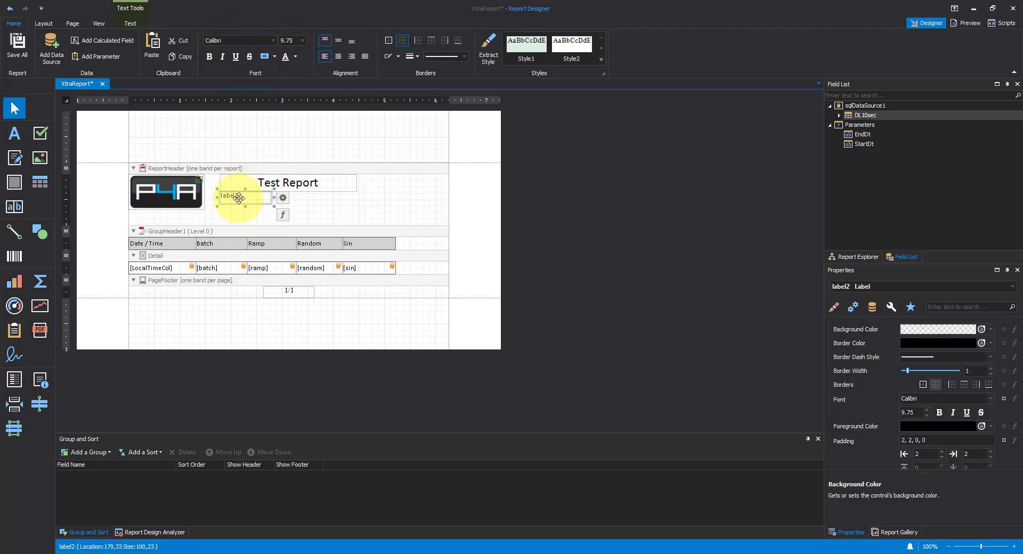
click(235, 196)
double_click(235, 197)
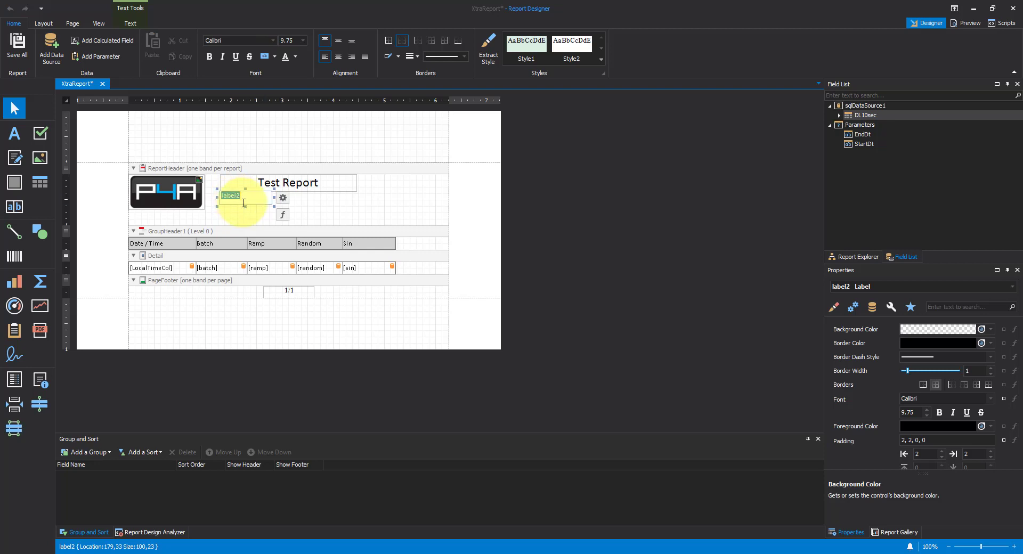
text(Start Date)
click(312, 210)
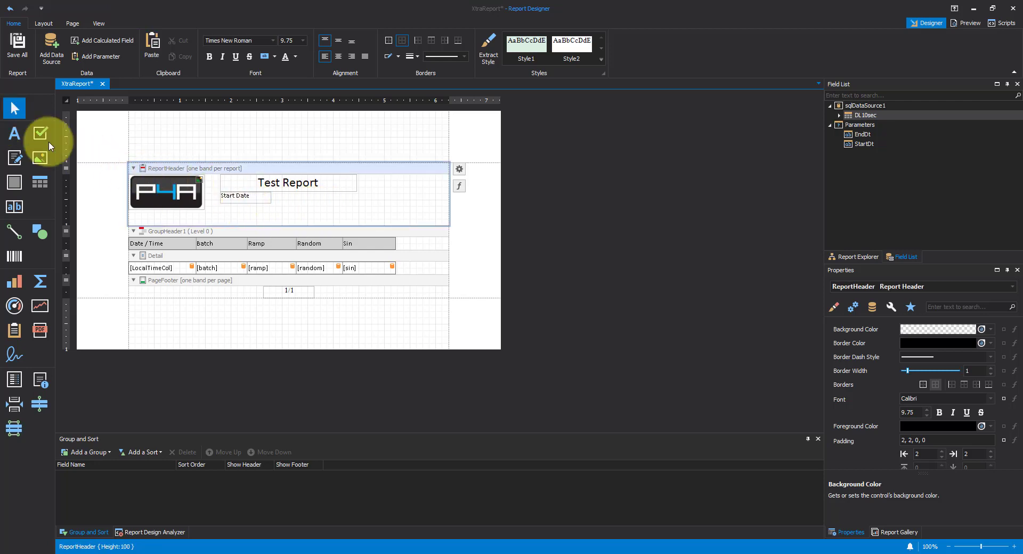
Duplicate the Start Date label just below it and change its text to 'End Date'.
click(238, 197)
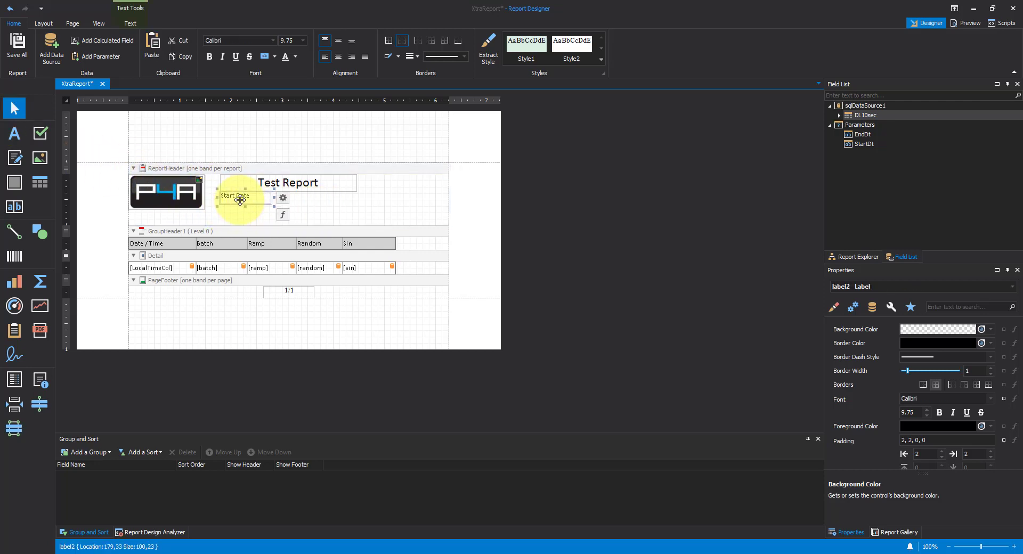
key(ctrl+c)
key(ctrl+v)
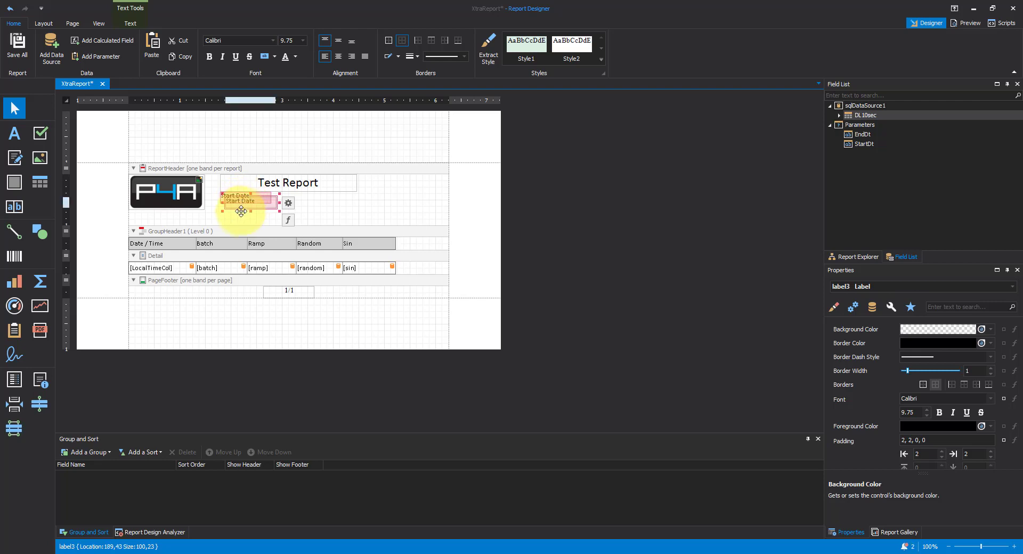
mouse_move(238, 201)
mouse_down()
mouse_move(235, 219)
mouse_move(243, 209)
mouse_up()
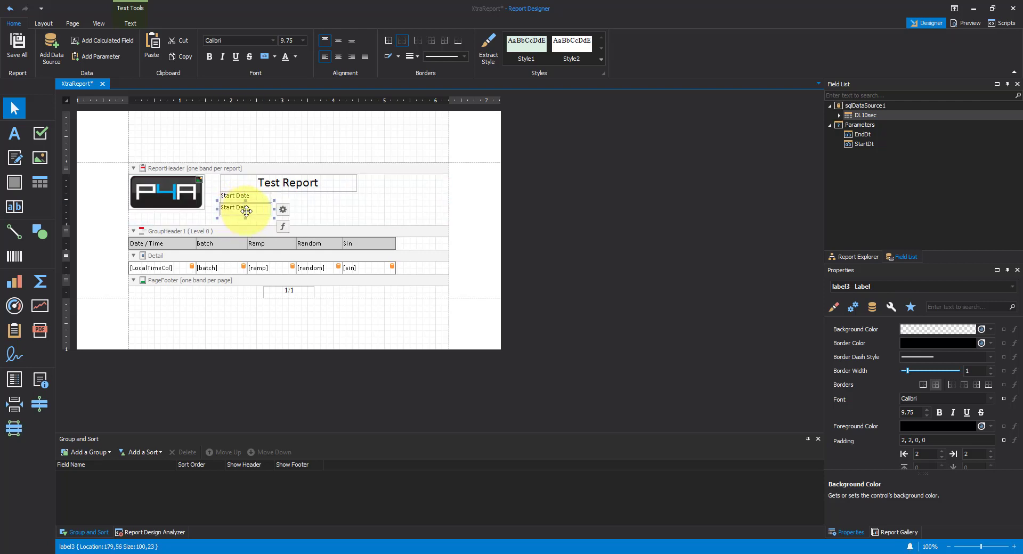
double_click(242, 209)
text(End)
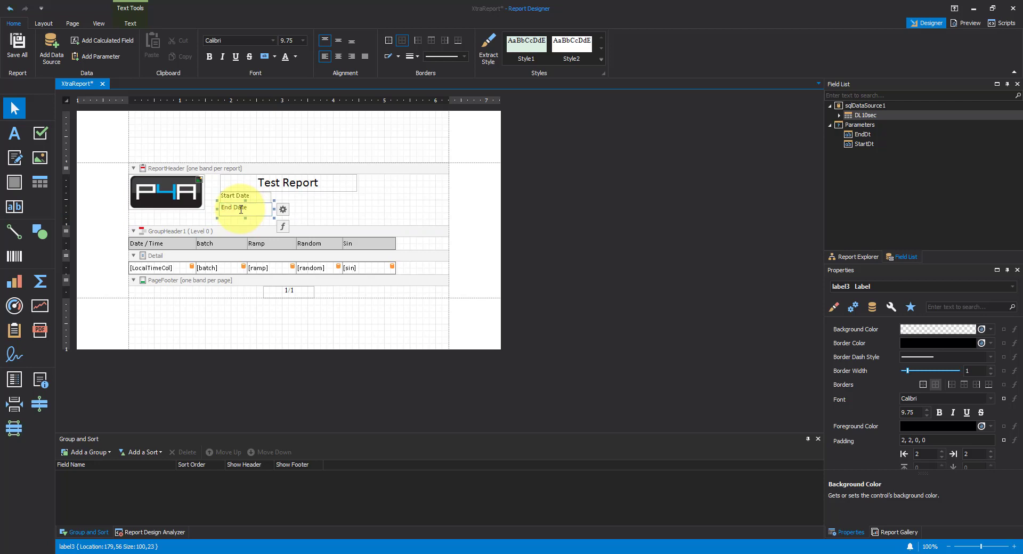
click(377, 203)
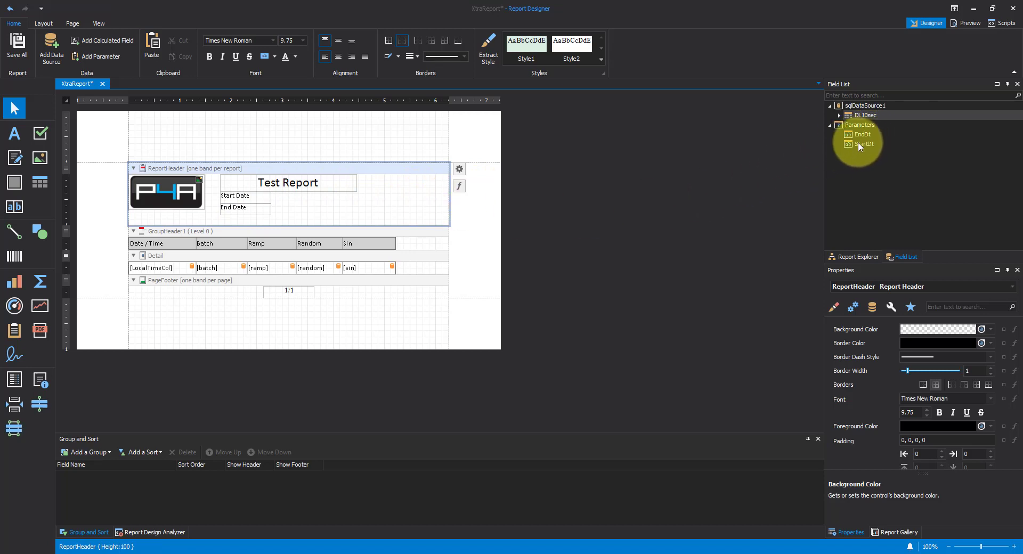
Drag the StartDt and EndDt parameters beside the Start Date and End Date labels.
drag(863, 143, 302, 203)
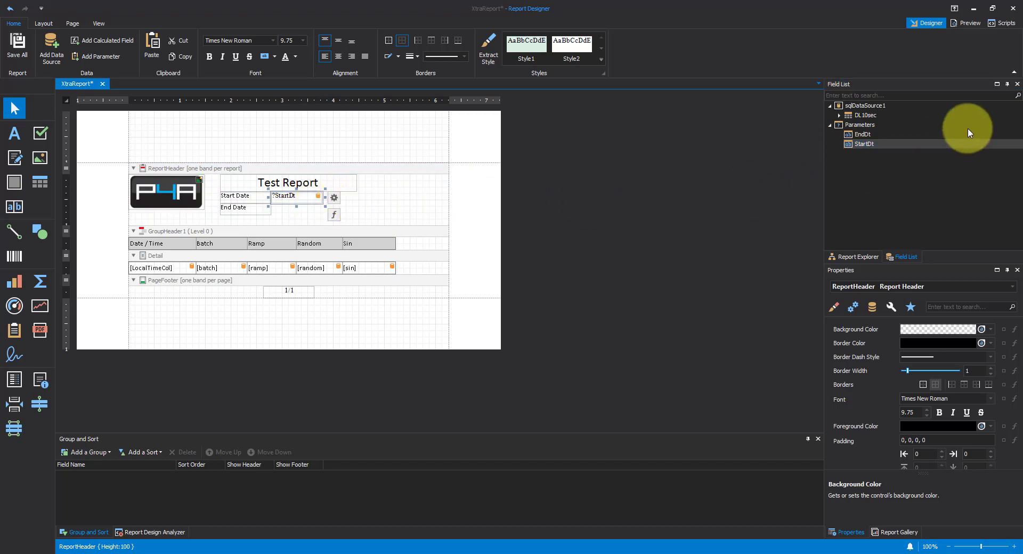
drag(857, 138, 303, 213)
click(401, 208)
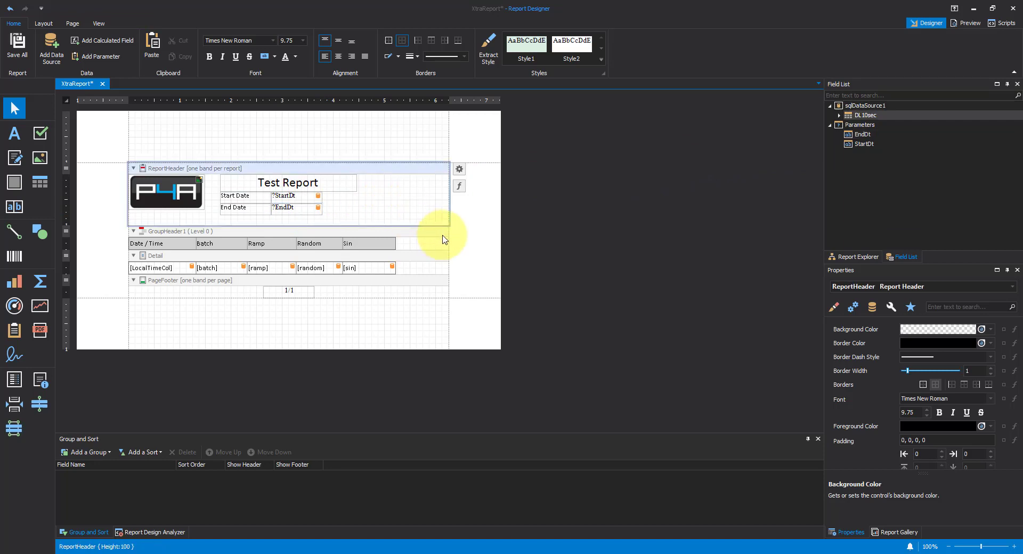
click(957, 26)
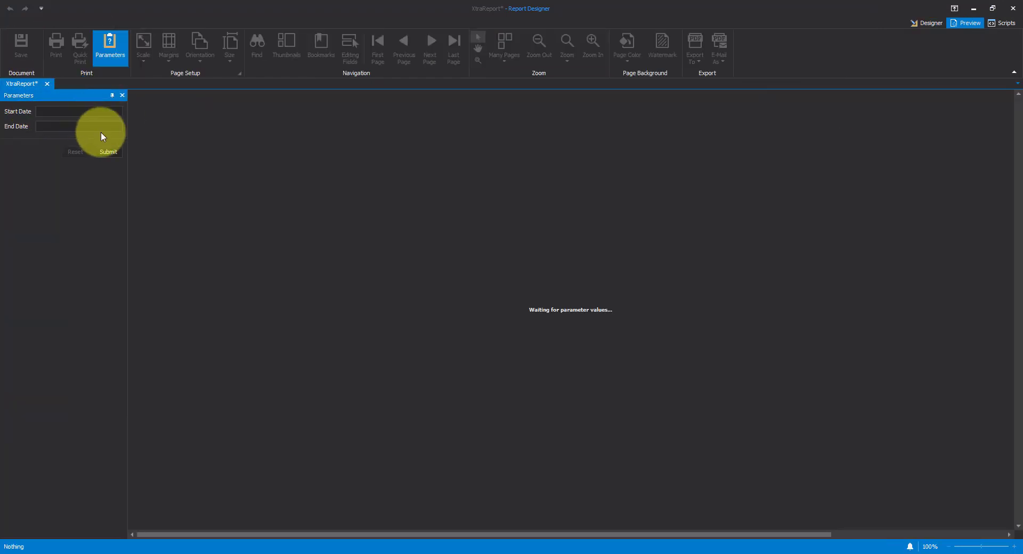
text(2023-8-)
key(BackSpace)
key(BackSpace)
text(8)
text(08-04)
text(2023-08-)
text(04 14:00)
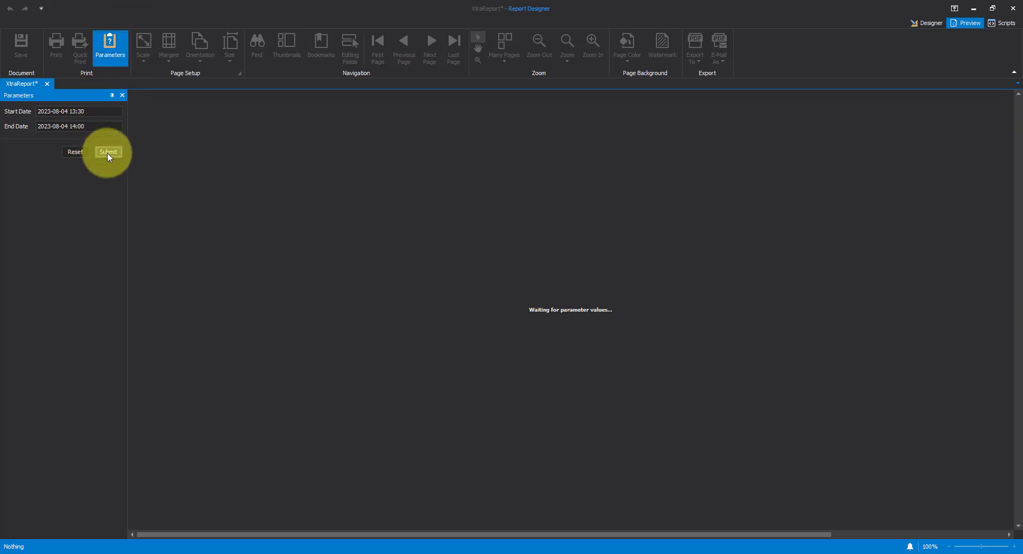
click(108, 153)
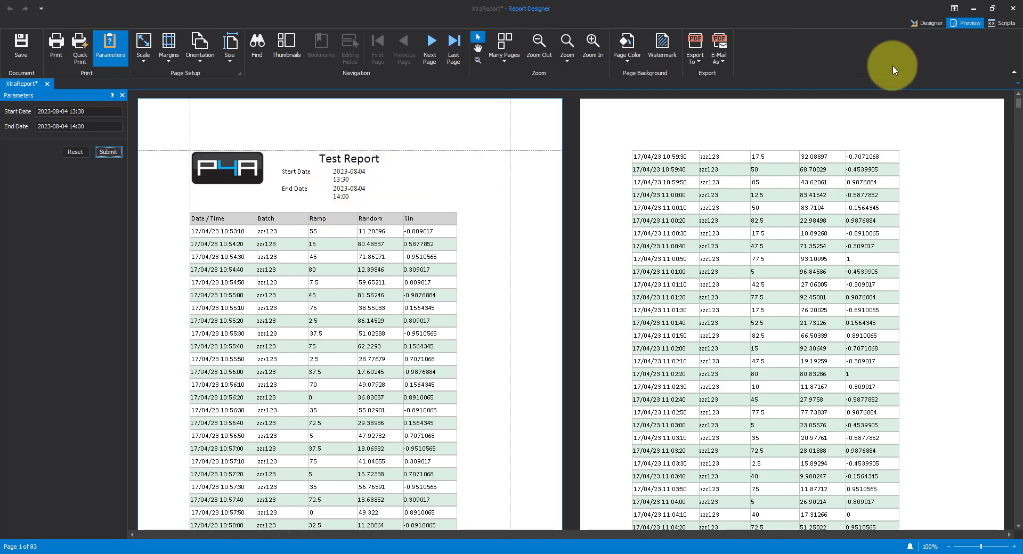
click(926, 23)
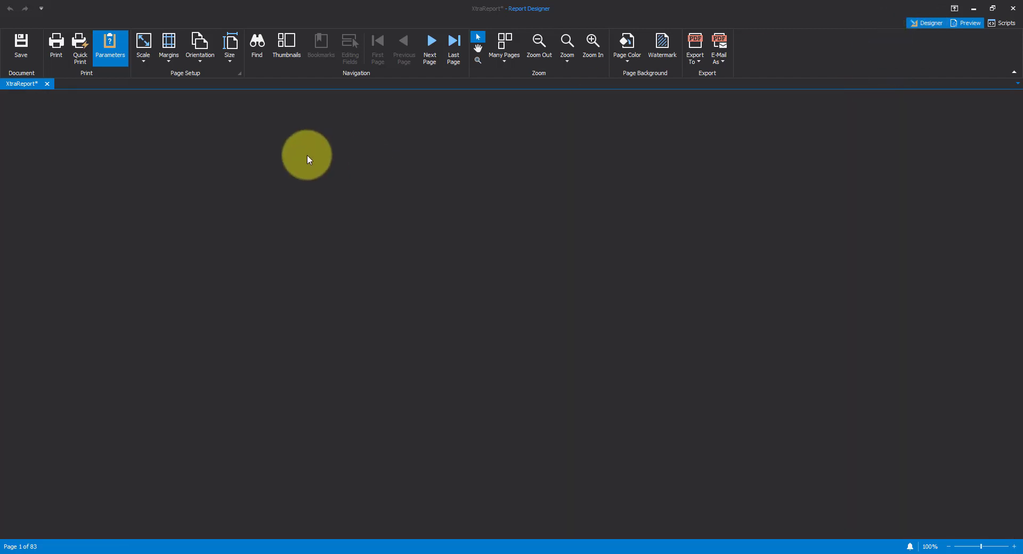
Widen the ?StartDt field to the right.
click(266, 196)
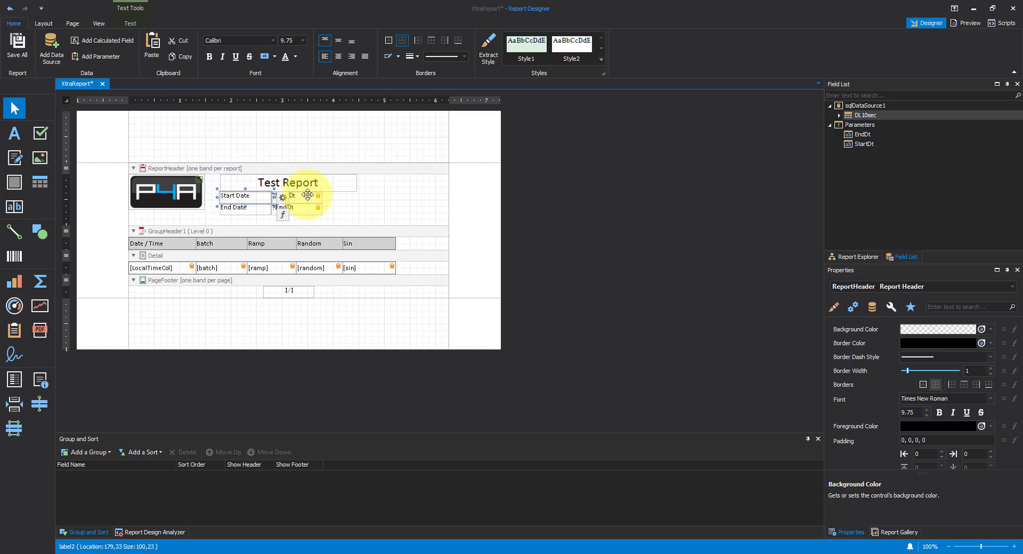
click(308, 195)
drag(323, 195, 358, 206)
Set the ?EndDt and ?StartDt fields to Calibri and save the report.
click(321, 210)
click(273, 40)
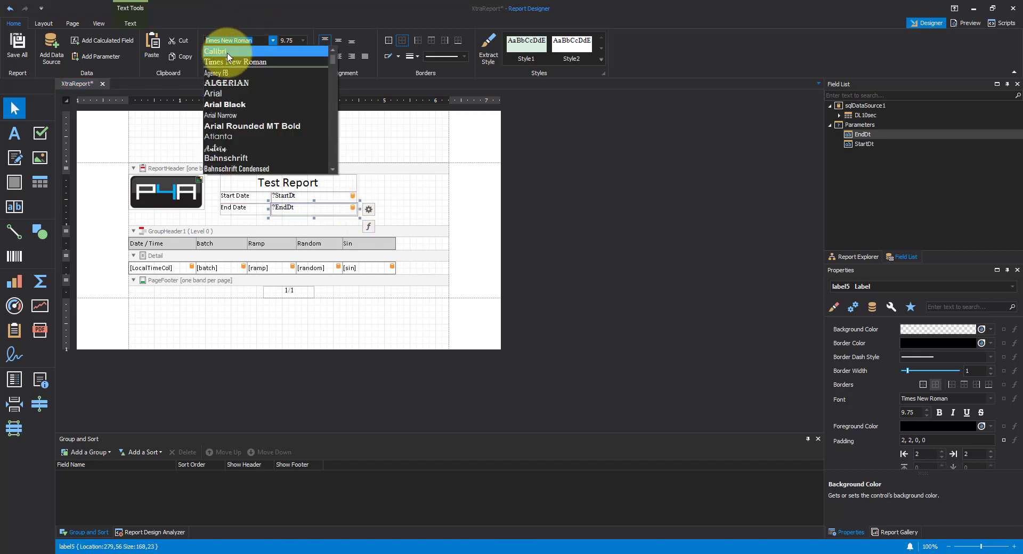
click(227, 53)
click(304, 196)
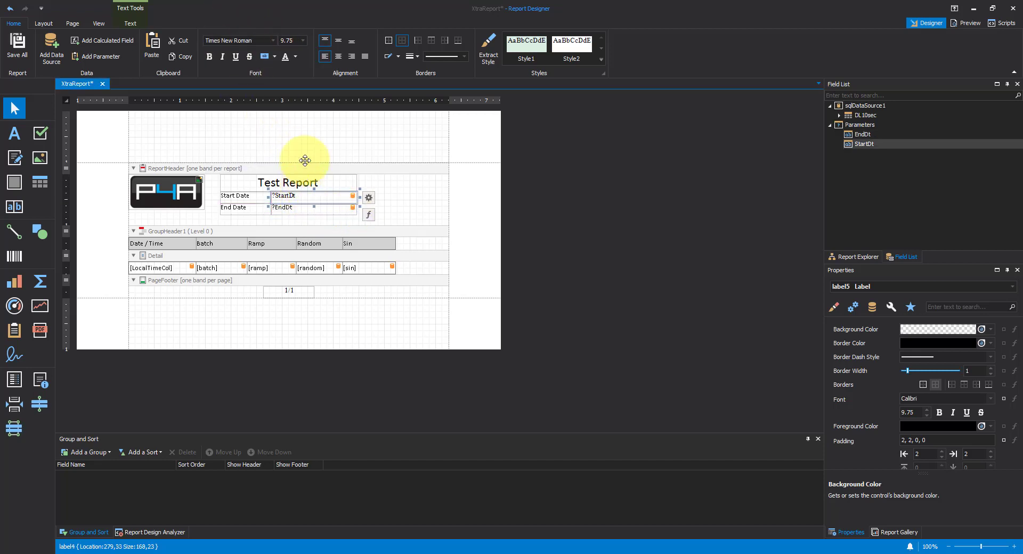
click(272, 40)
click(220, 55)
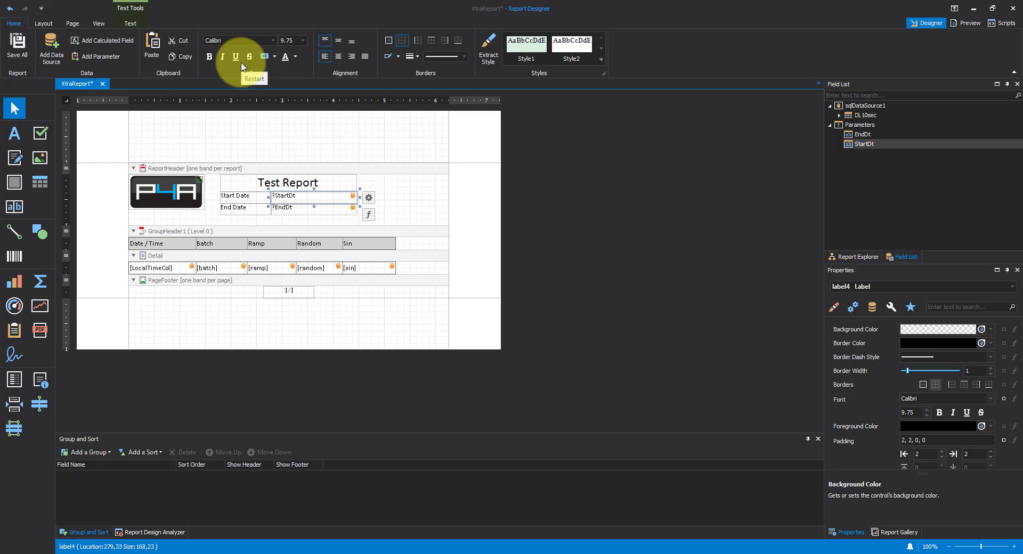
click(482, 193)
click(18, 44)
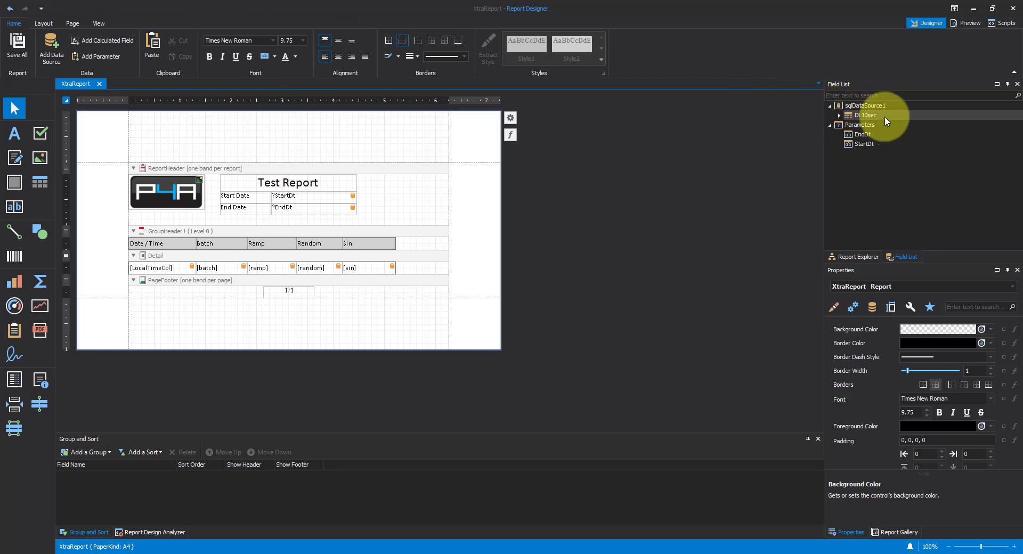
Open Manage Queries for sqlDataSource1 and the DL10sec query's parameter list.
click(863, 114)
click(864, 107)
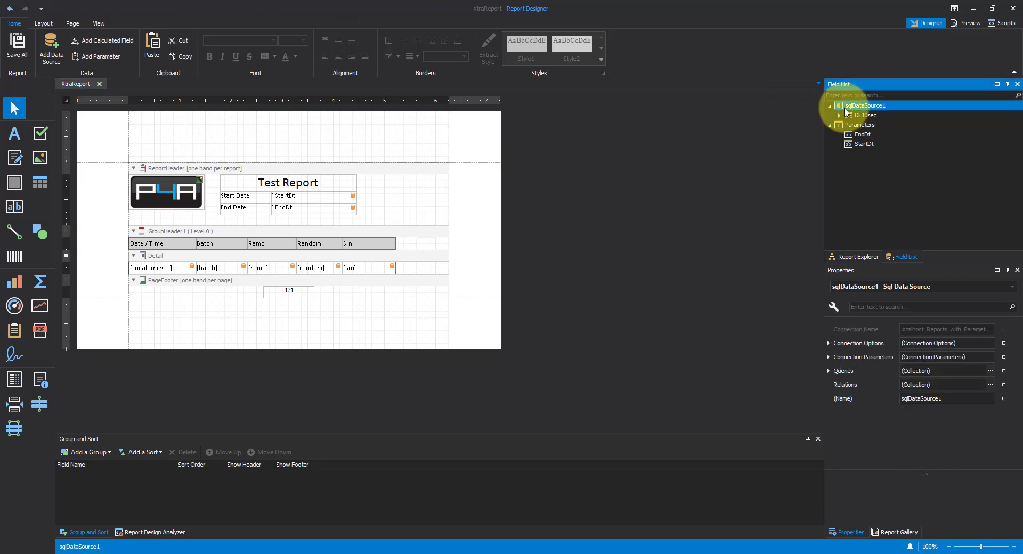
right_click(863, 106)
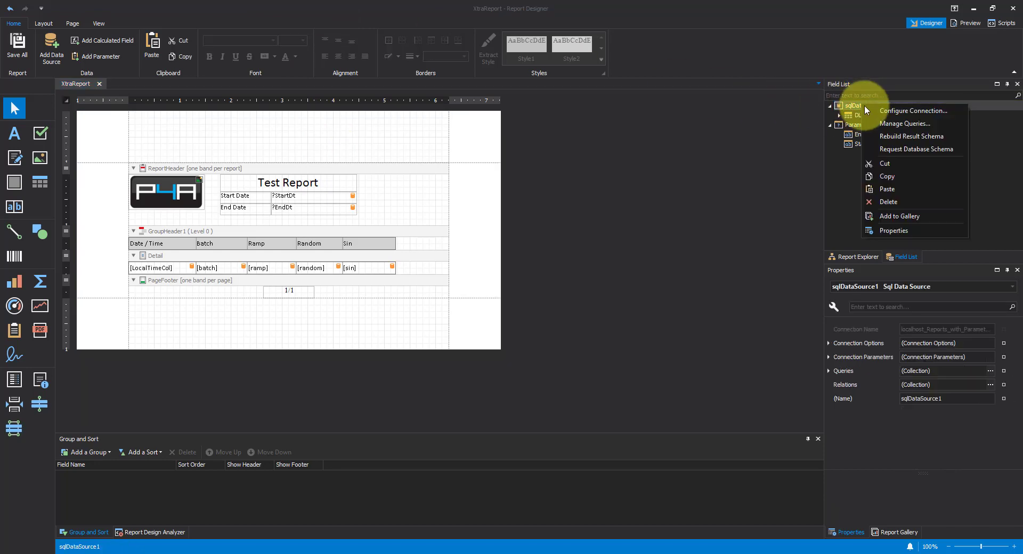
click(893, 126)
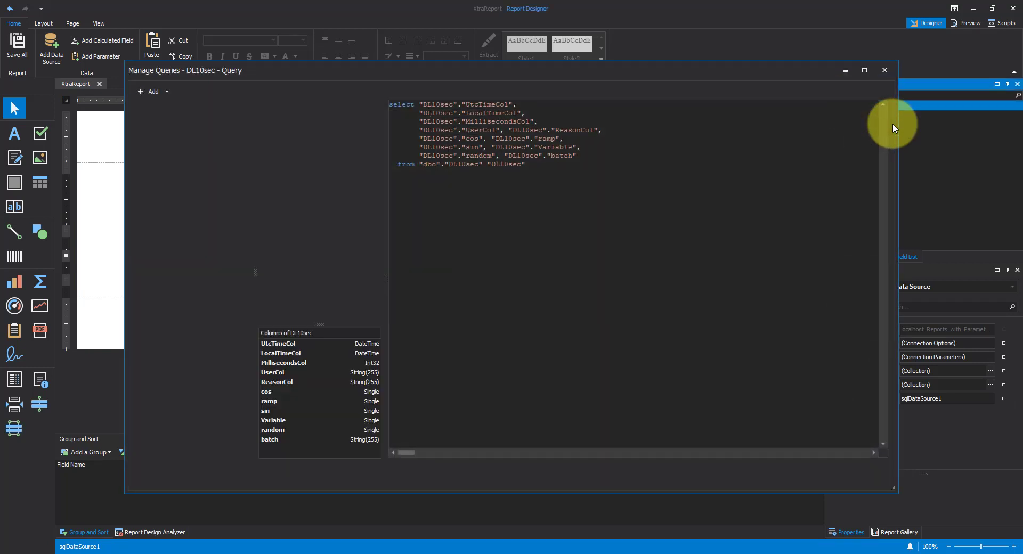
drag(501, 70, 407, 83)
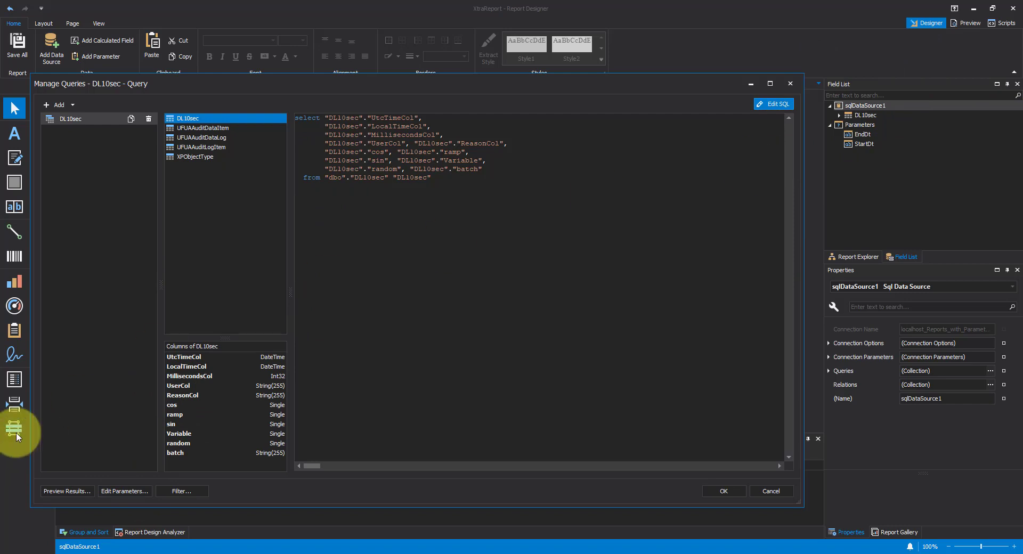
click(122, 492)
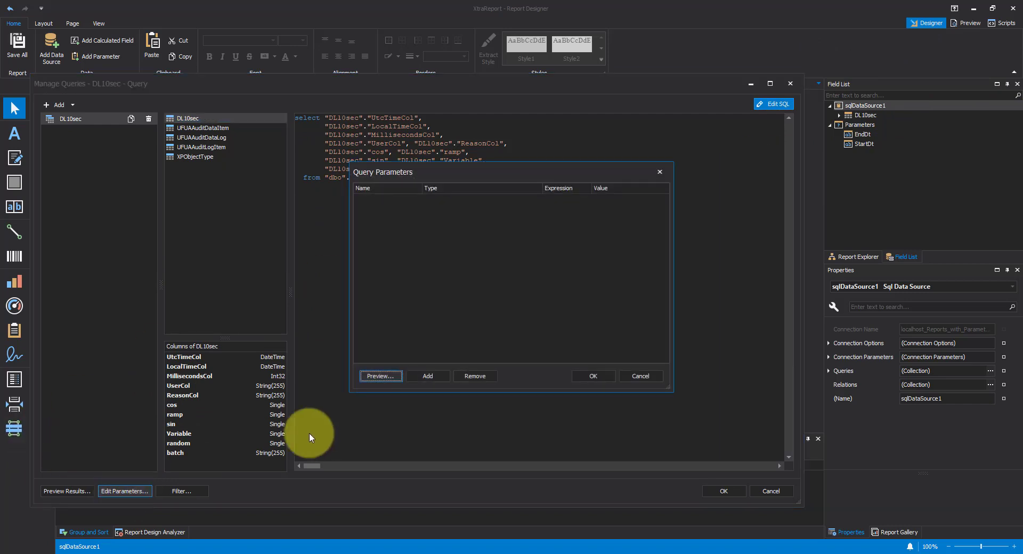
Add query parameter StartDt, type String, bound by expression to ?StartDt.
click(426, 375)
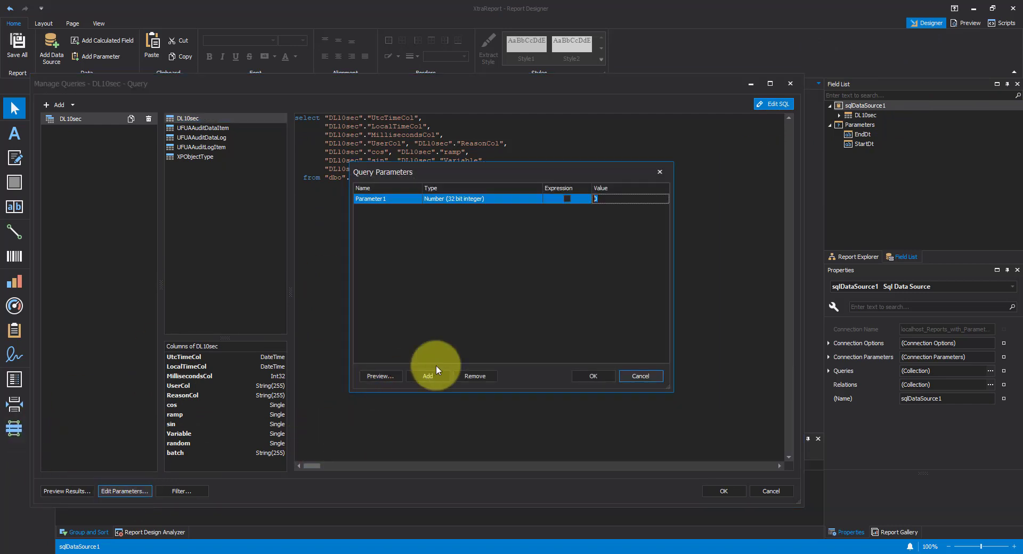
click(397, 201)
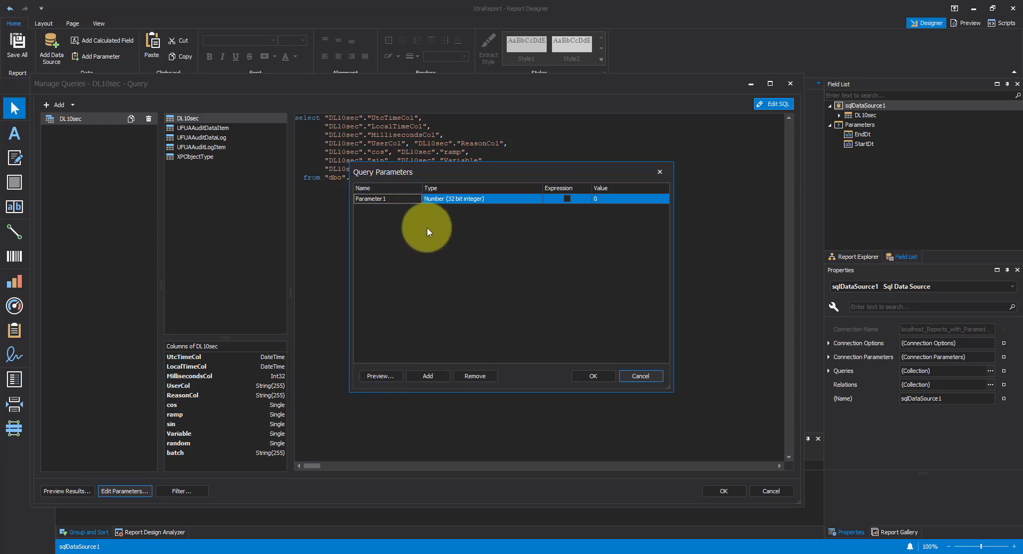
click(395, 199)
text(StartDt)
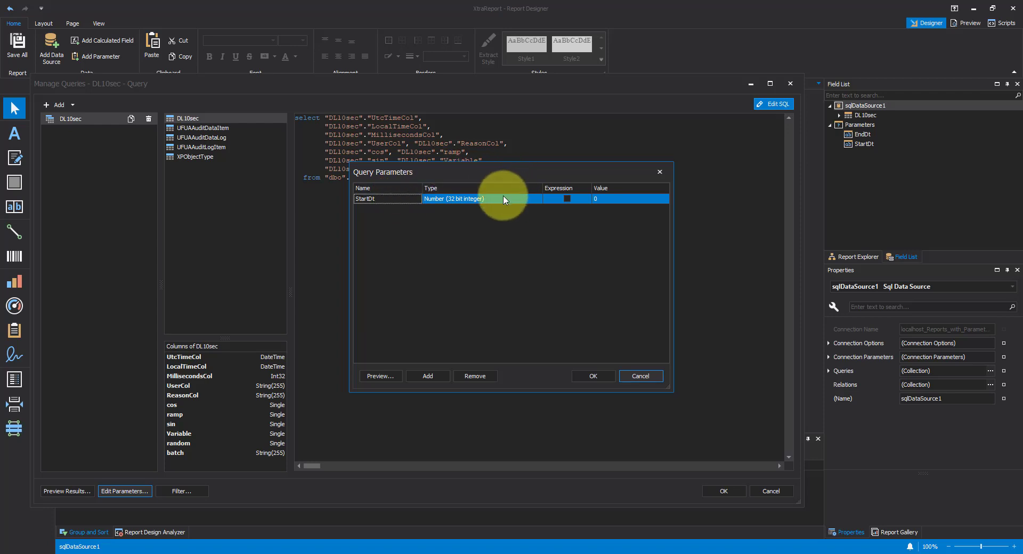
click(466, 199)
click(446, 209)
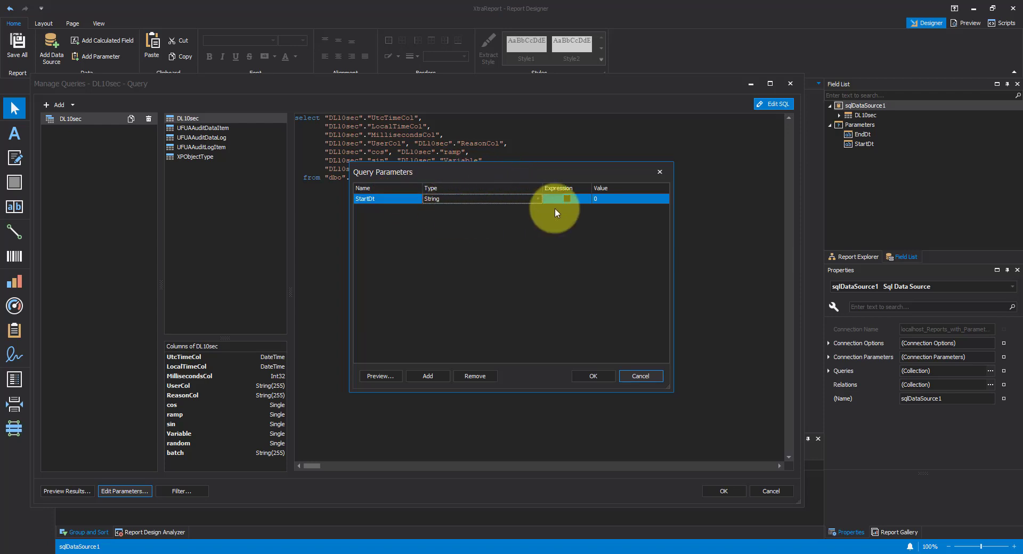
click(568, 199)
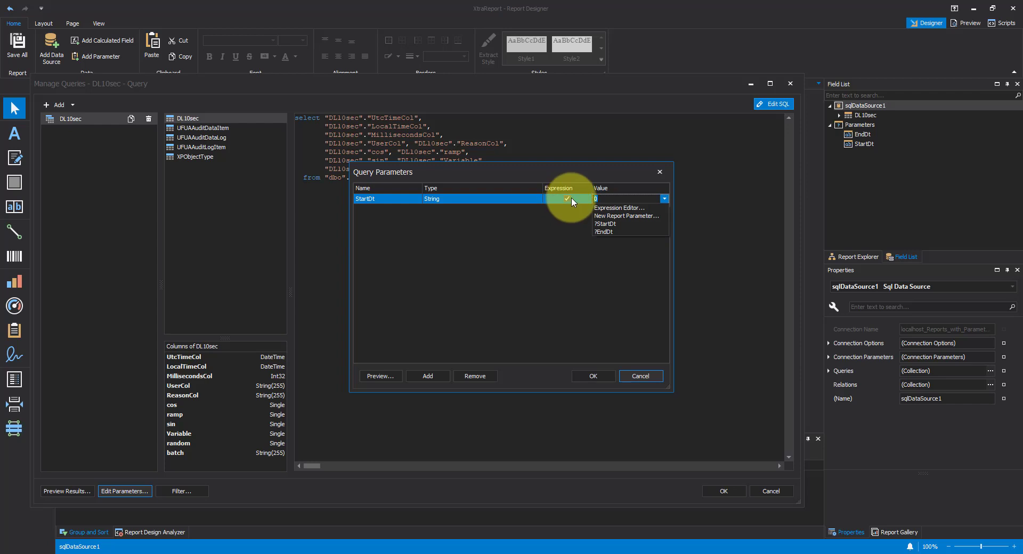
click(614, 224)
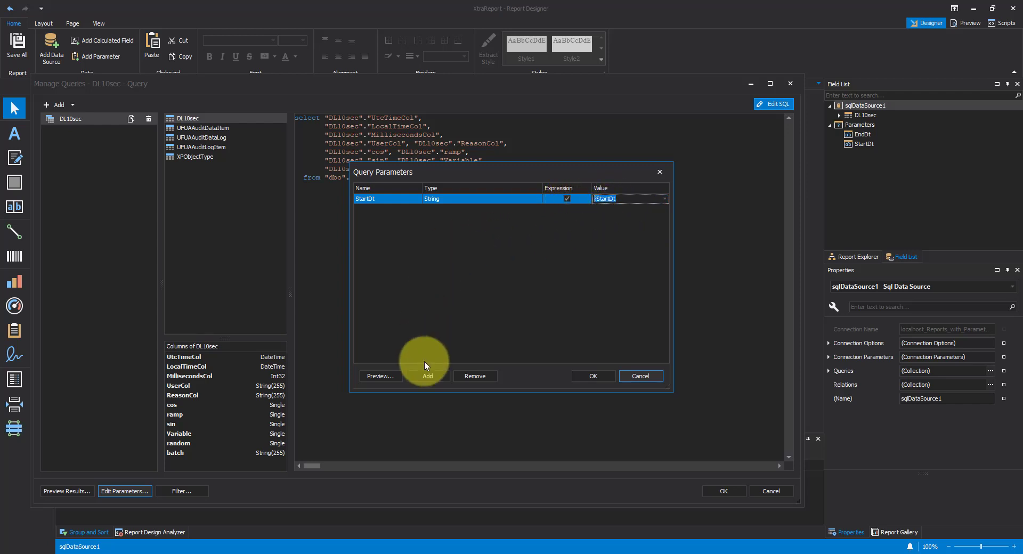
Add query parameter EndDt, type String, bound by expression to ?EndDt.
click(425, 376)
click(390, 208)
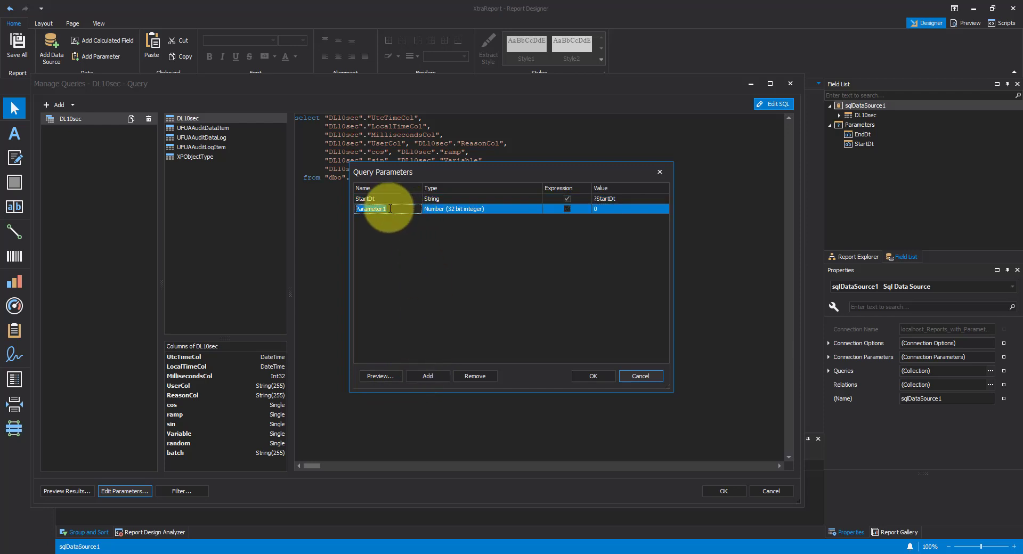
text(EndDt)
click(500, 208)
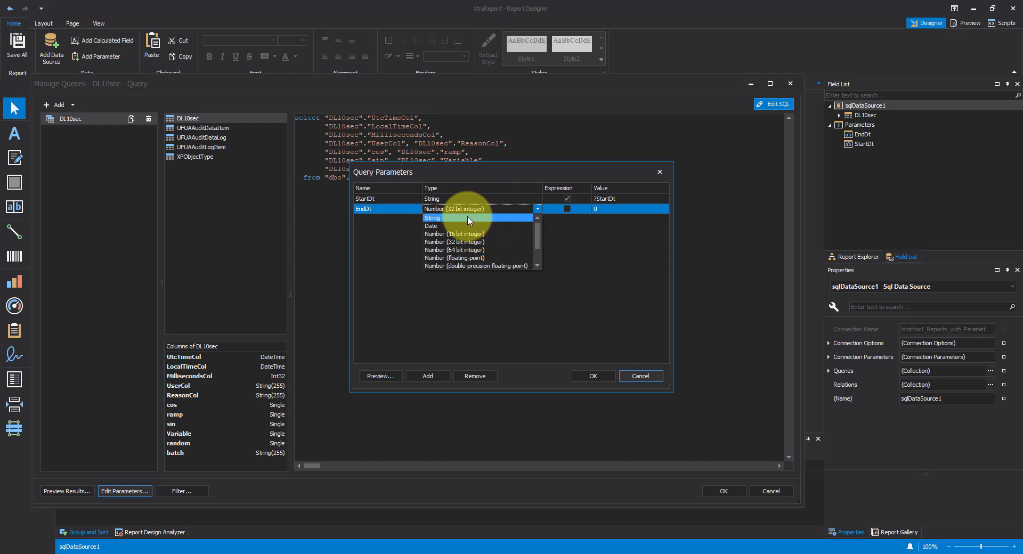
click(438, 217)
click(548, 211)
click(607, 209)
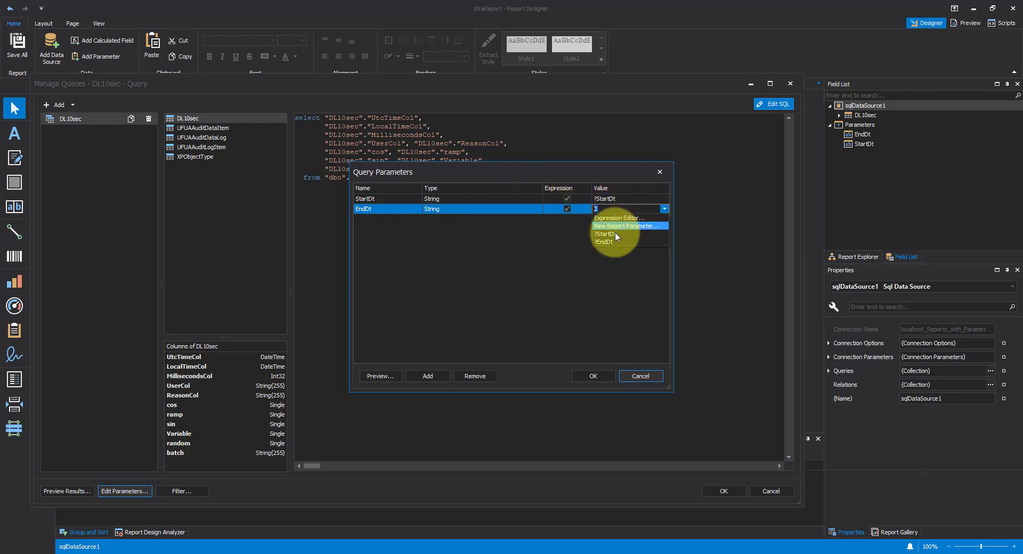
click(615, 243)
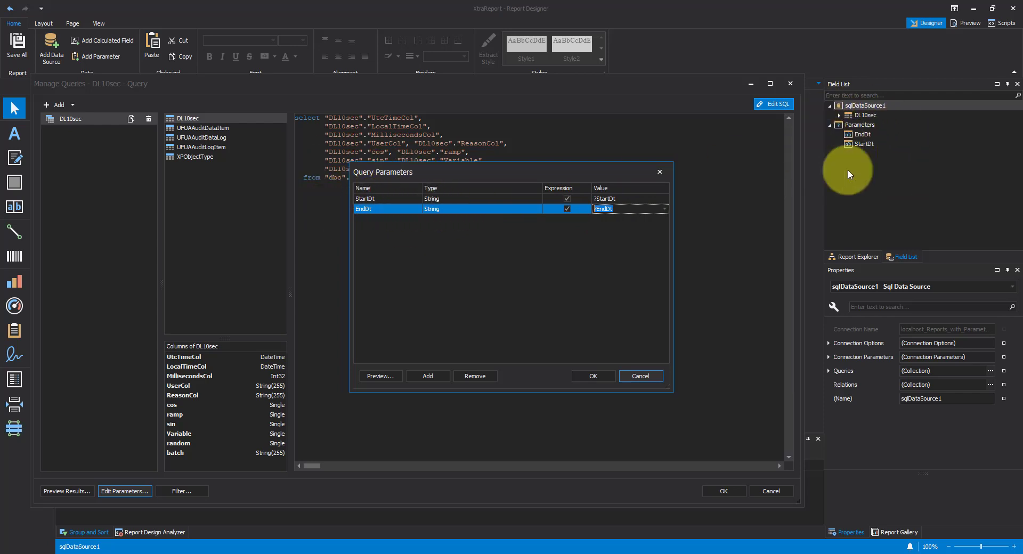
click(605, 375)
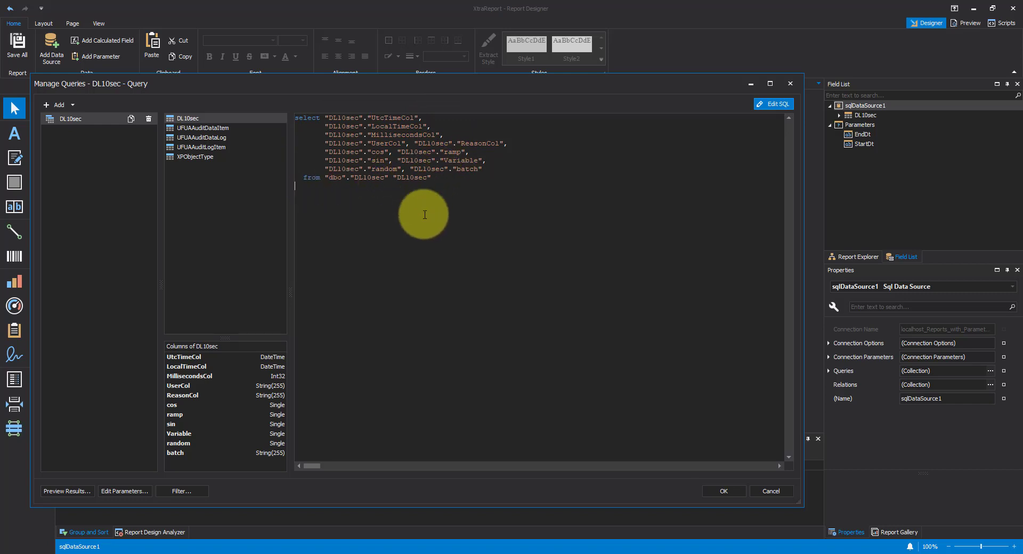
text(Where "DL10sec"."local)
key(BackSpace)
key(BackSpace)
text(LocalTimeCol" >=@st)
key(BackSpace)
text(StartDt)
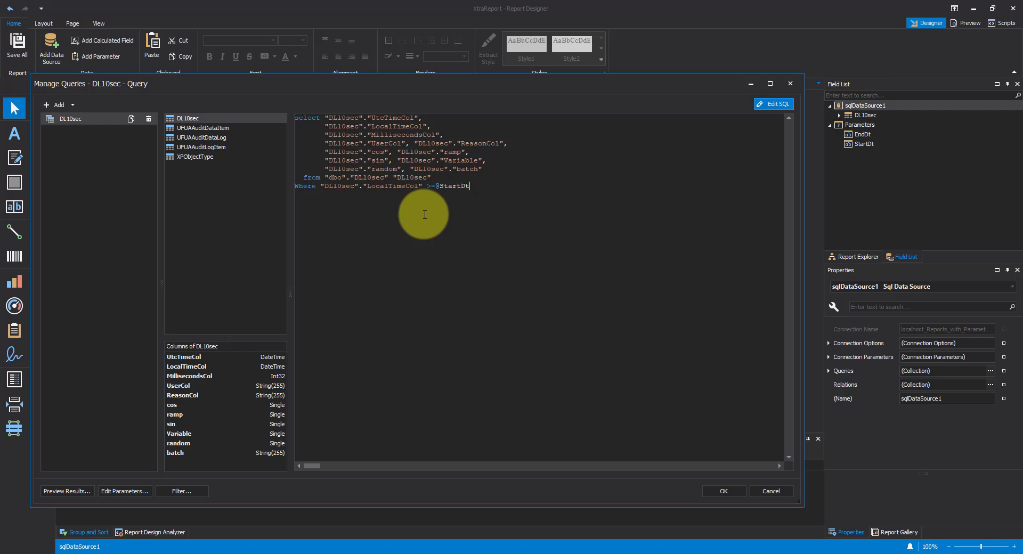
text( adn)
key(BackSpace)
key(BackSpace)
text(nd "Dl10)
key(BackSpace)
key(BackSpace)
key(BackSpace)
text(L10sec".)
text(Loc)
text(LocalTimeCol" <=@EndDt)
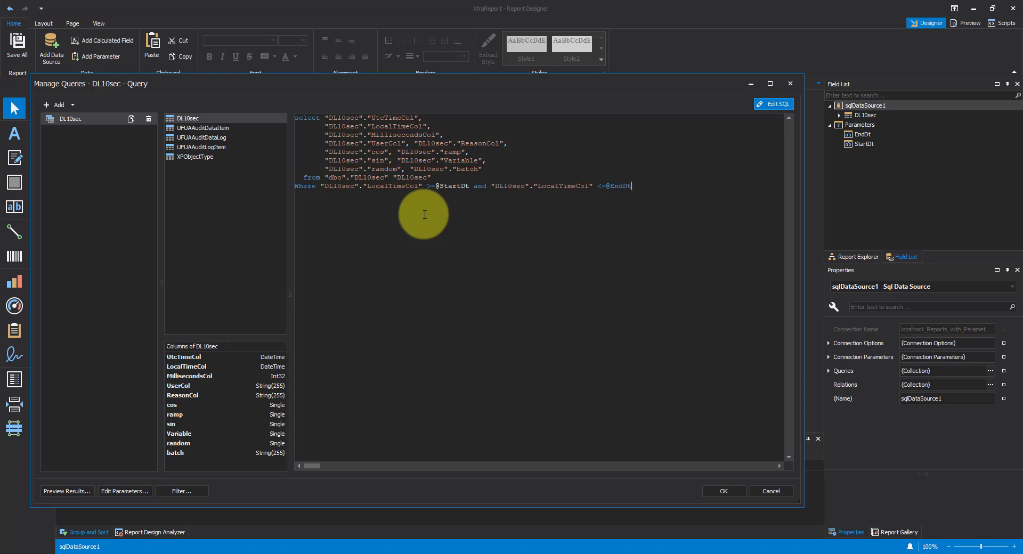
click(735, 488)
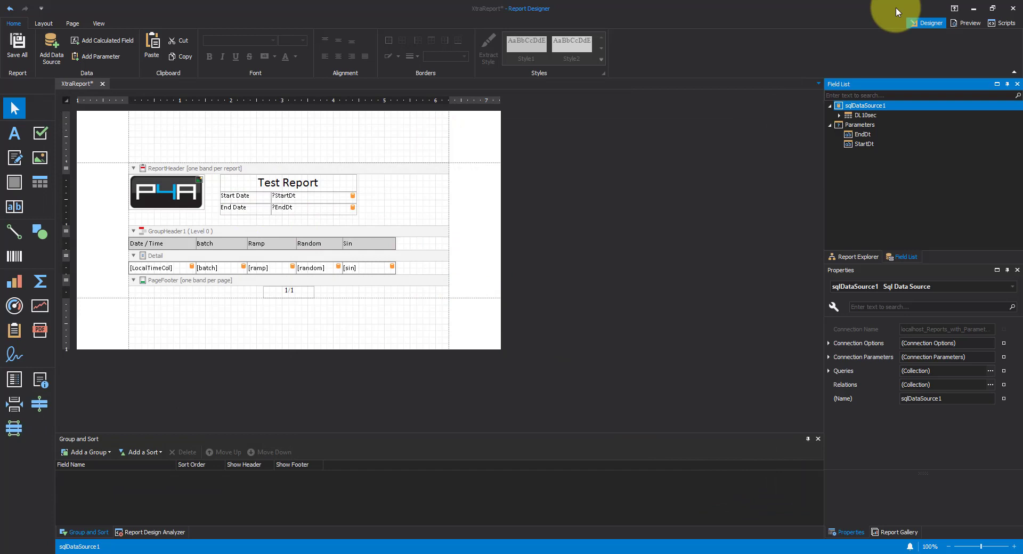
click(970, 25)
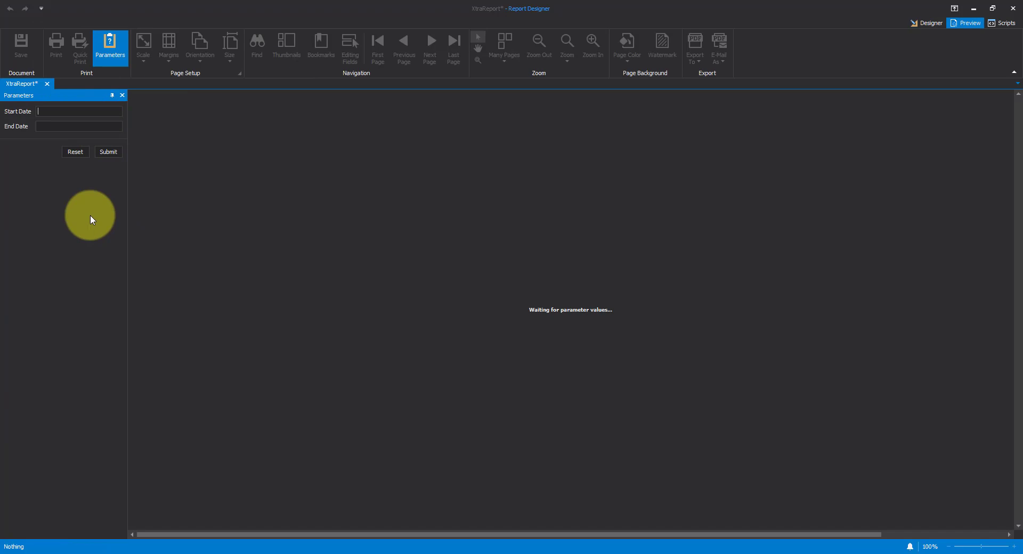
text(2023-08-04 13:00)
key(Tab)
text(2023-08-04 14:00)
click(116, 153)
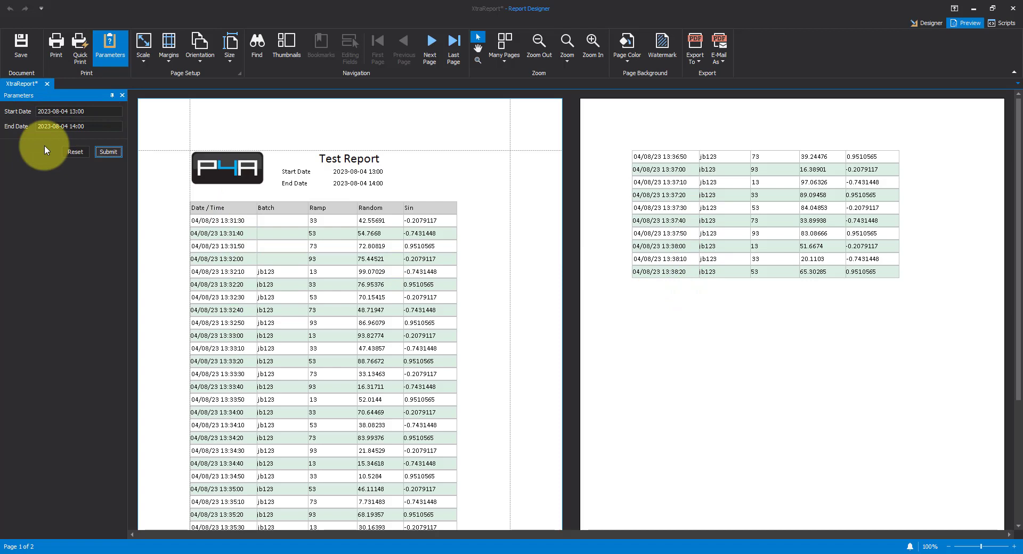
click(927, 23)
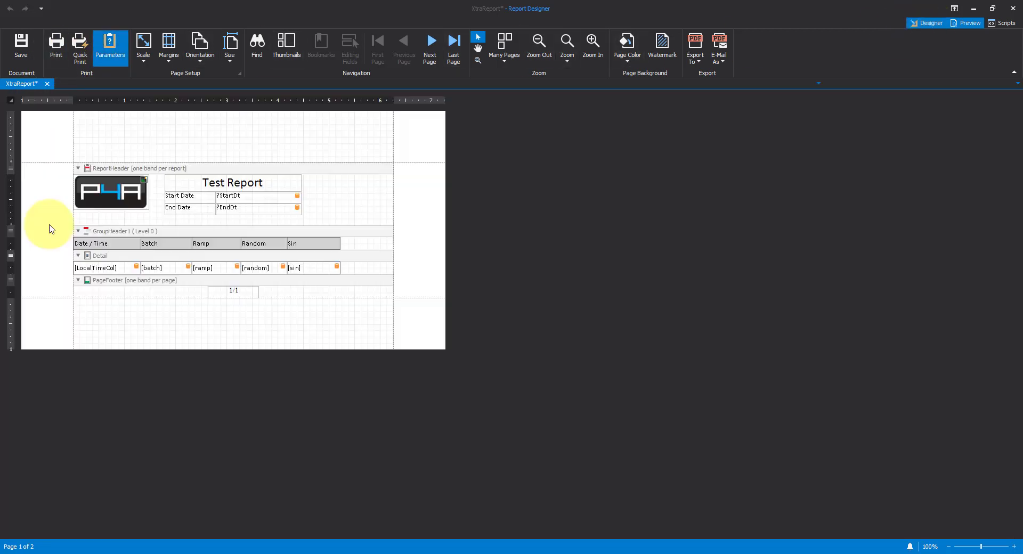
Save the report and add a String tag StartDt to the ReportNoChart folder.
click(18, 51)
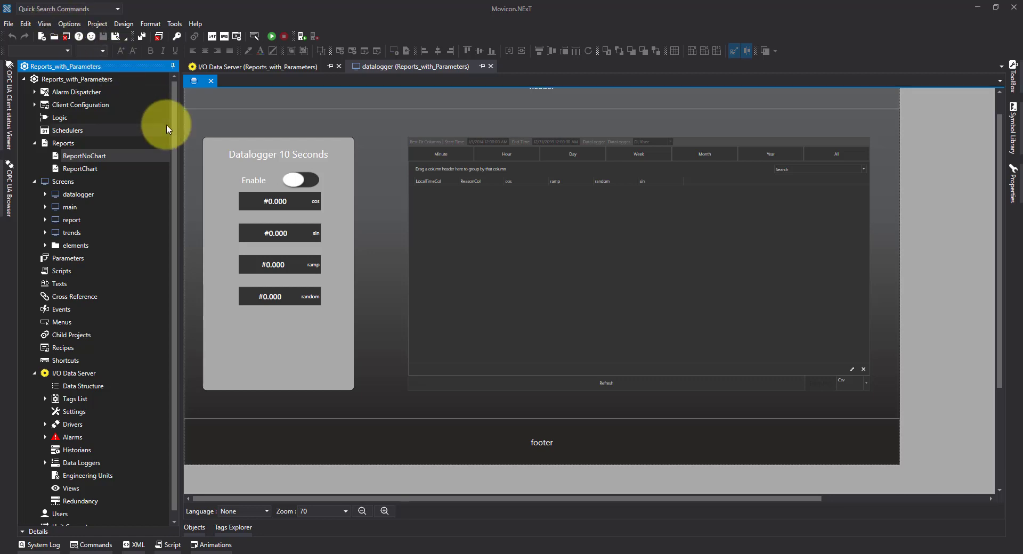
click(231, 67)
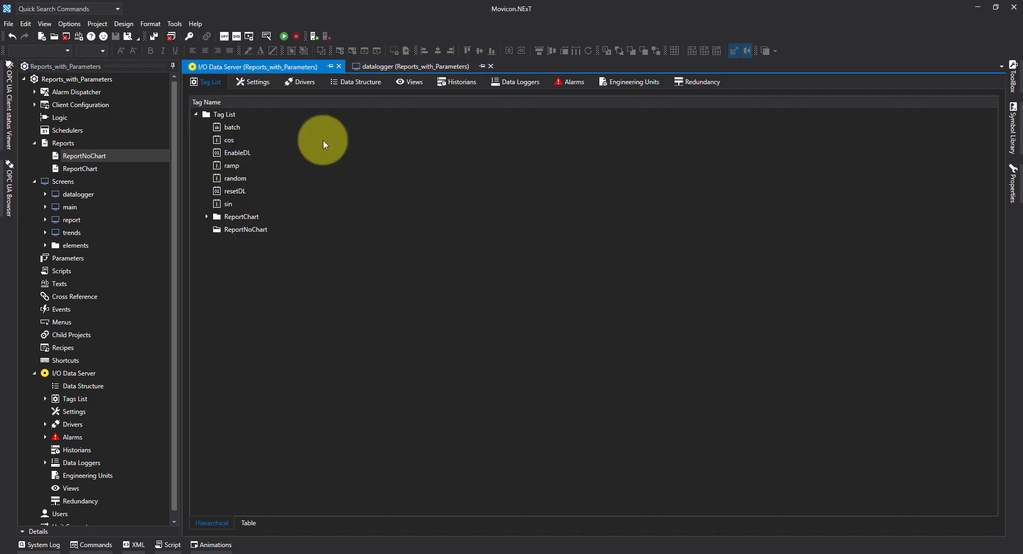
click(227, 231)
right_click(241, 233)
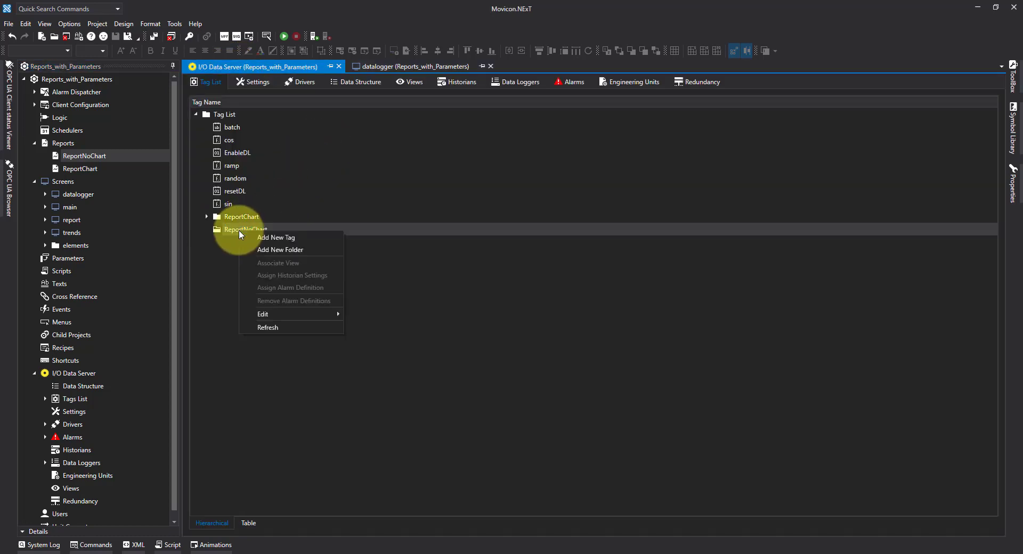
click(302, 238)
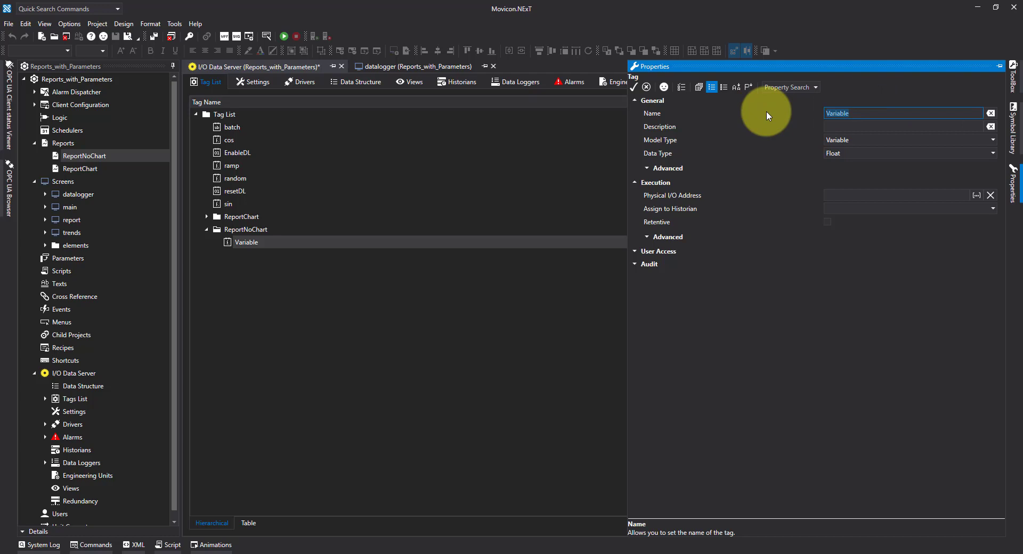
text(StartDt)
click(855, 152)
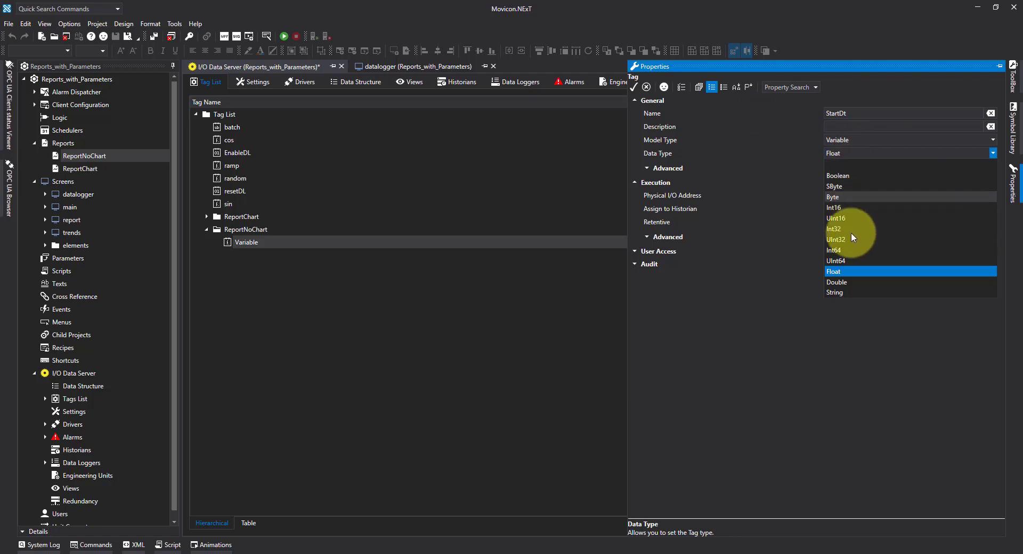
click(843, 292)
click(668, 118)
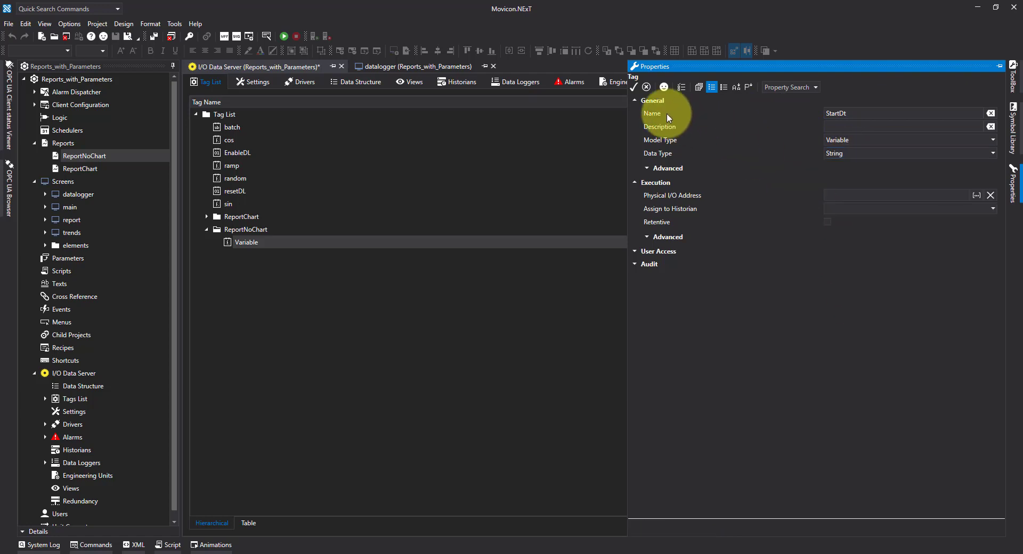
click(257, 230)
Add a String tag EndDt to ReportNoChart and open the datalogger screen.
right_click(257, 233)
click(304, 237)
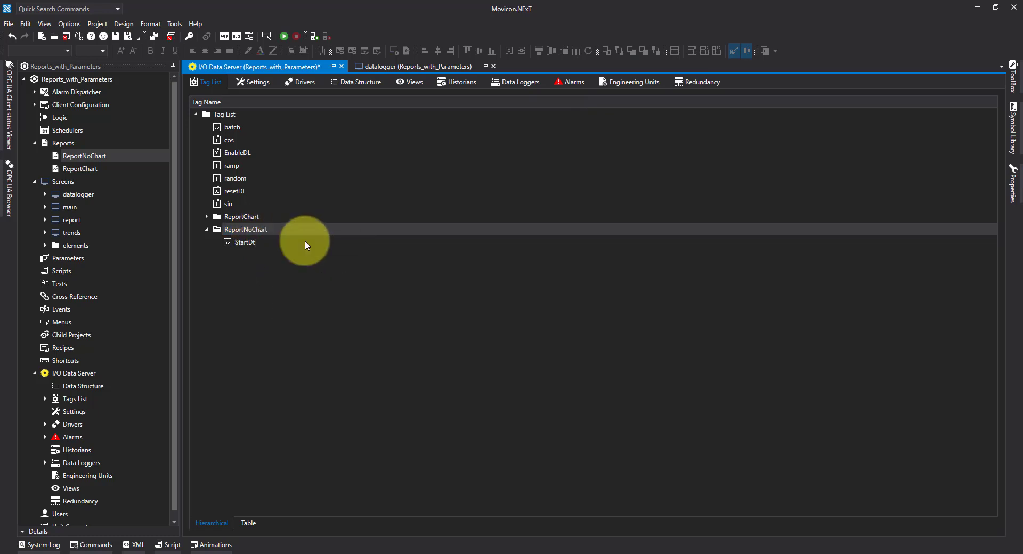
click(1012, 181)
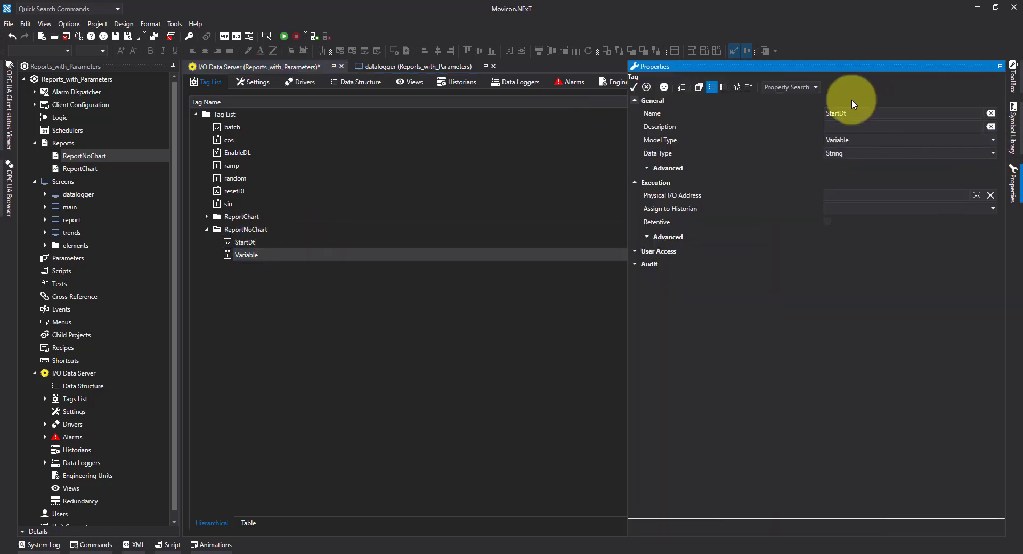
click(860, 113)
text(EndDt)
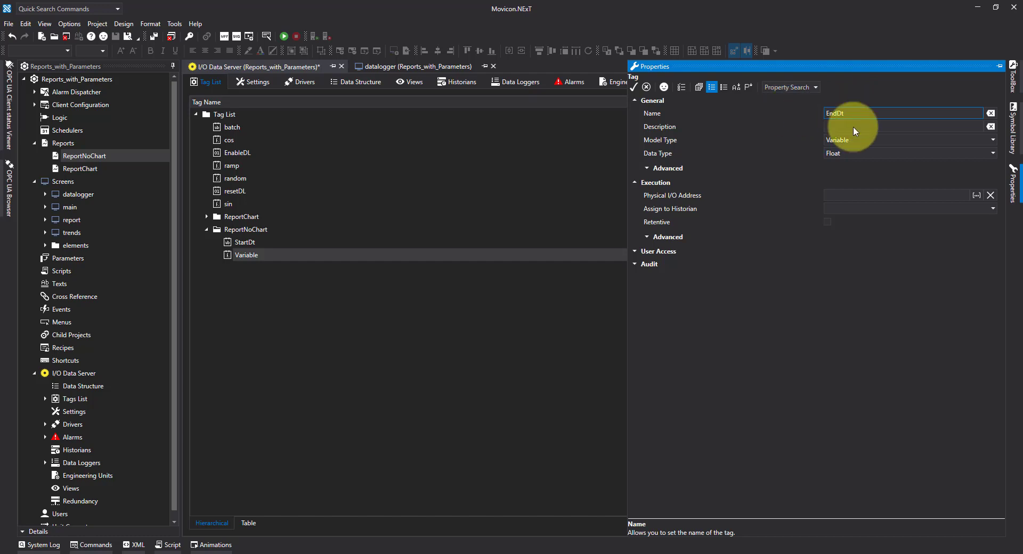
click(861, 150)
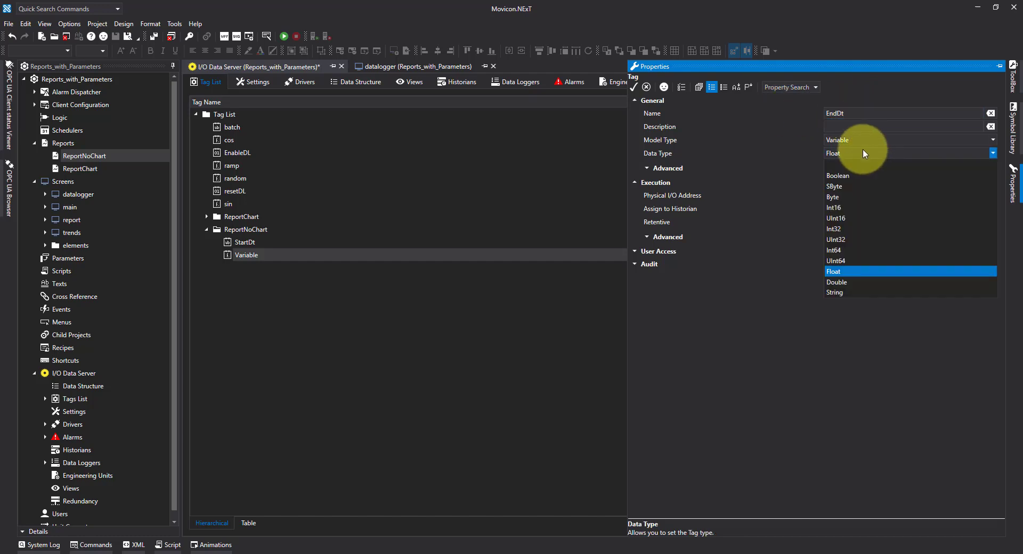
click(839, 291)
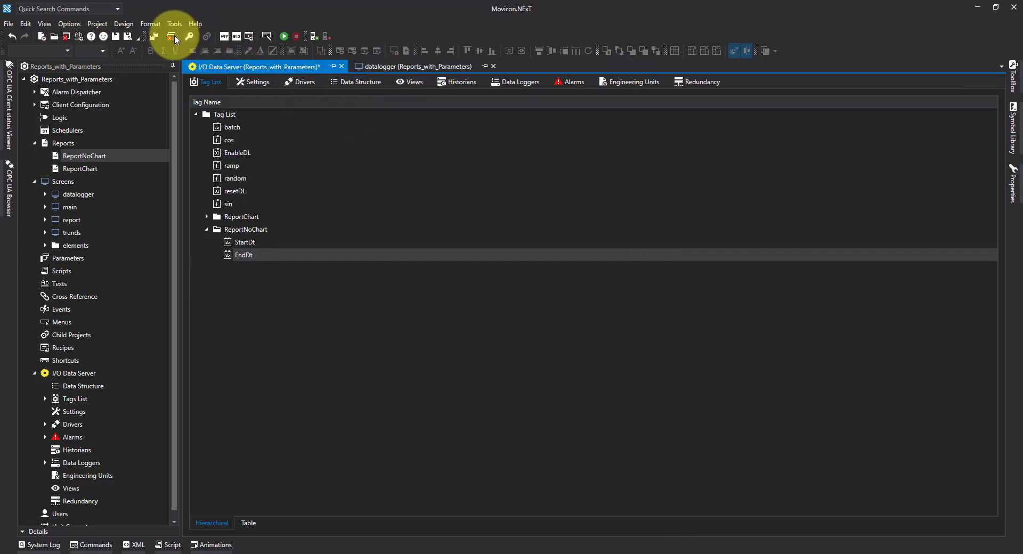
click(154, 36)
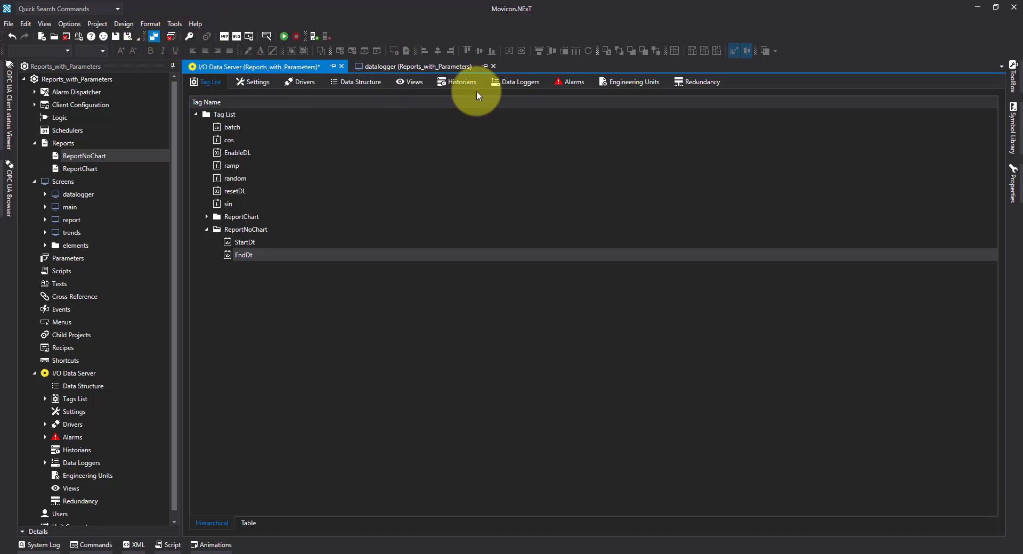
click(421, 66)
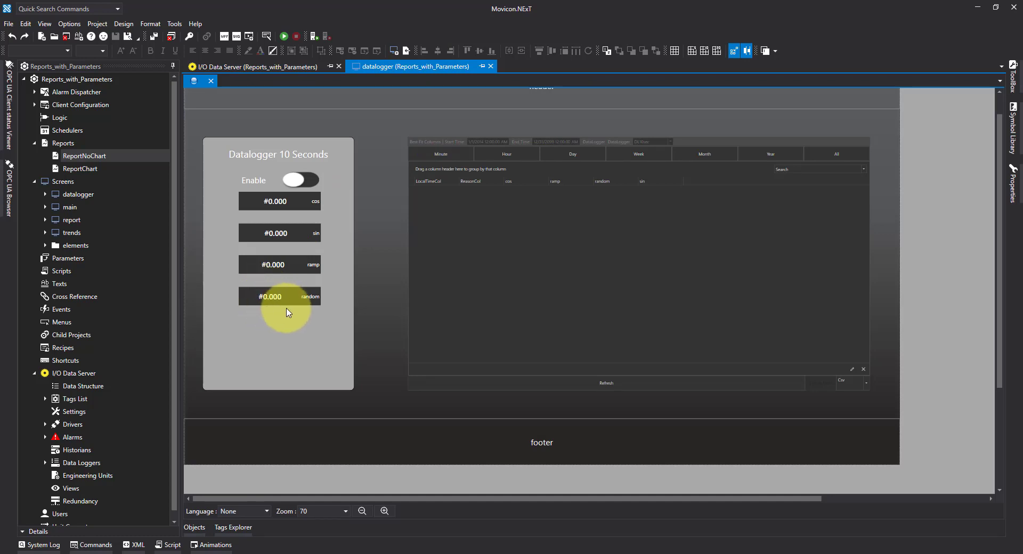
Place a Standard button captioned 'Run Report' below the value displays, enlarging its font to 18.
click(1014, 79)
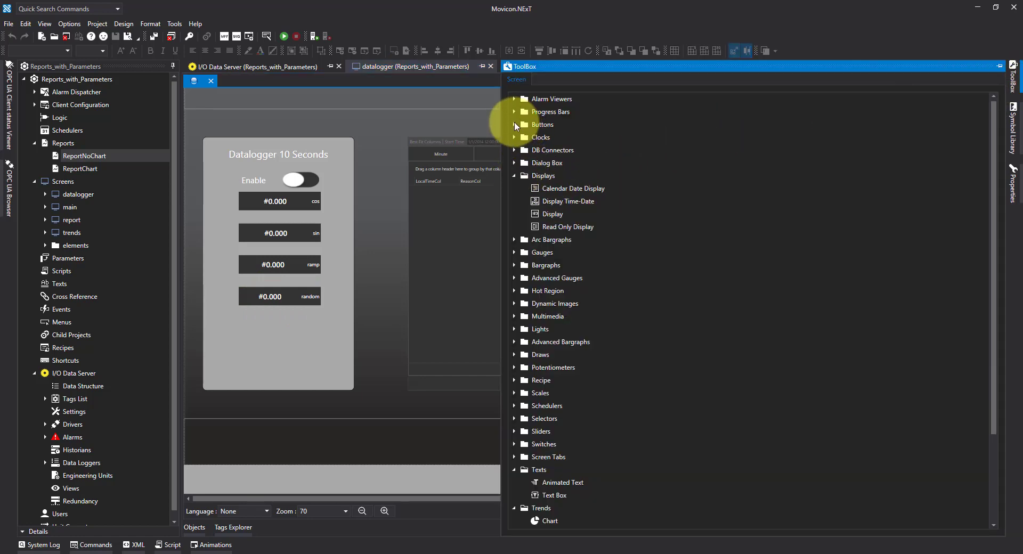
click(513, 124)
drag(589, 280, 272, 373)
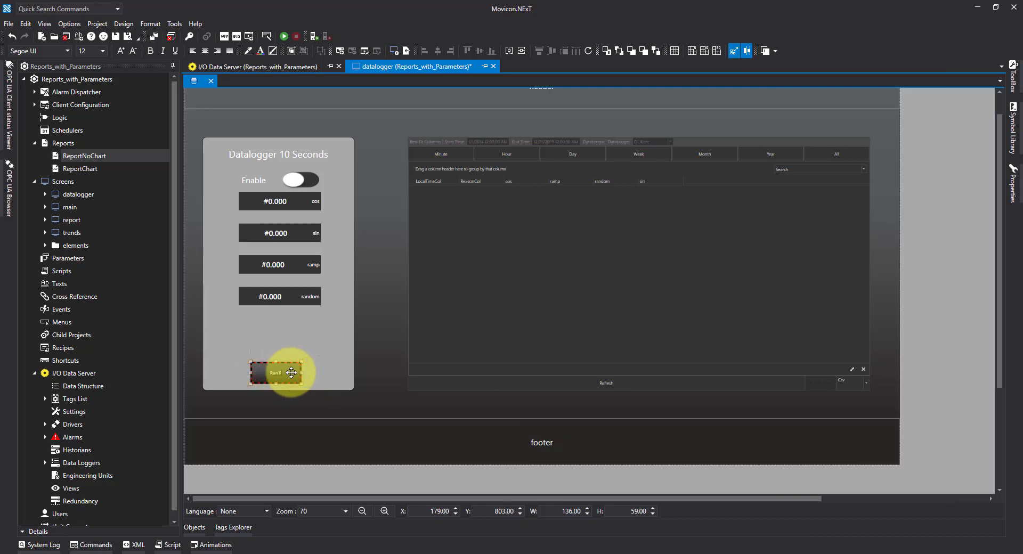
text(ort)
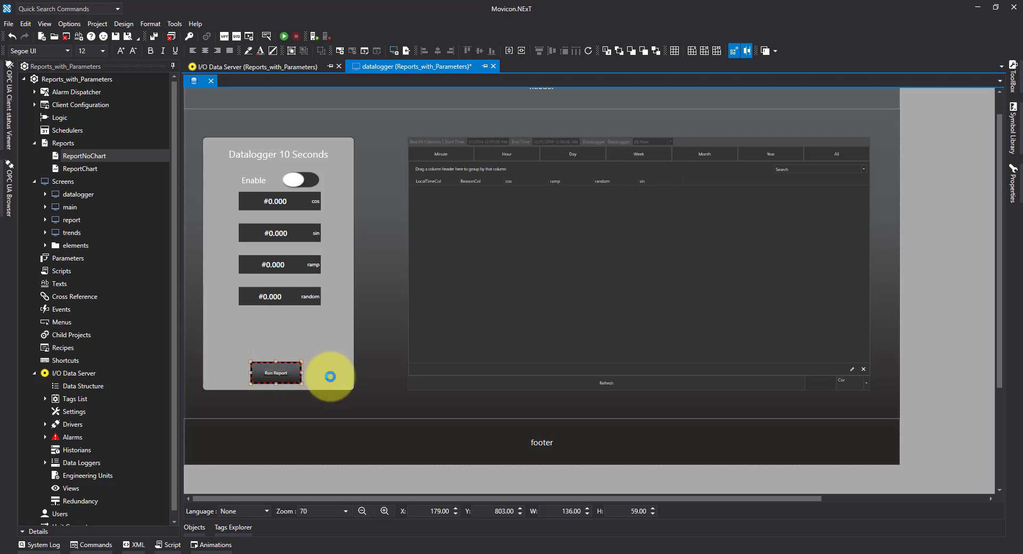
click(121, 52)
click(121, 51)
click(121, 51)
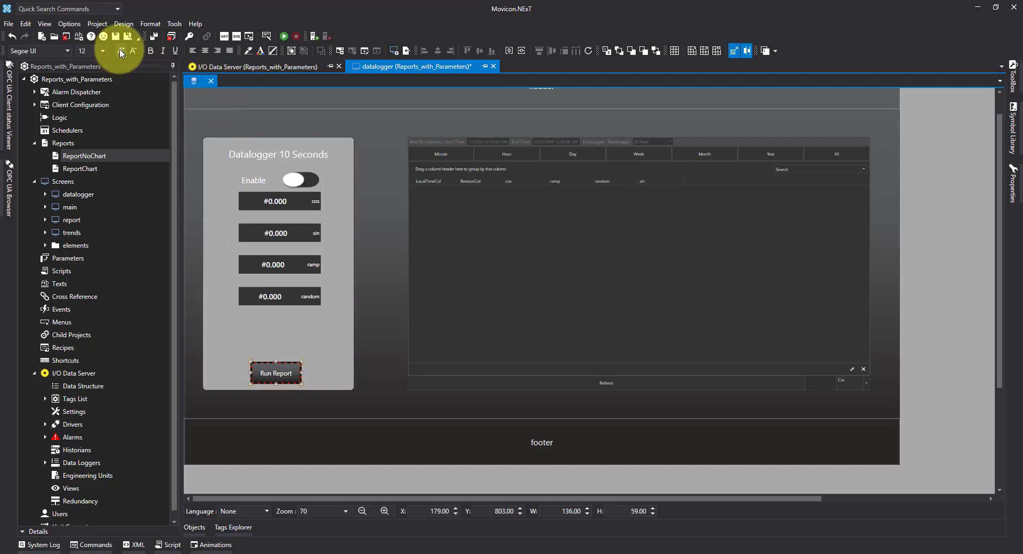
click(121, 51)
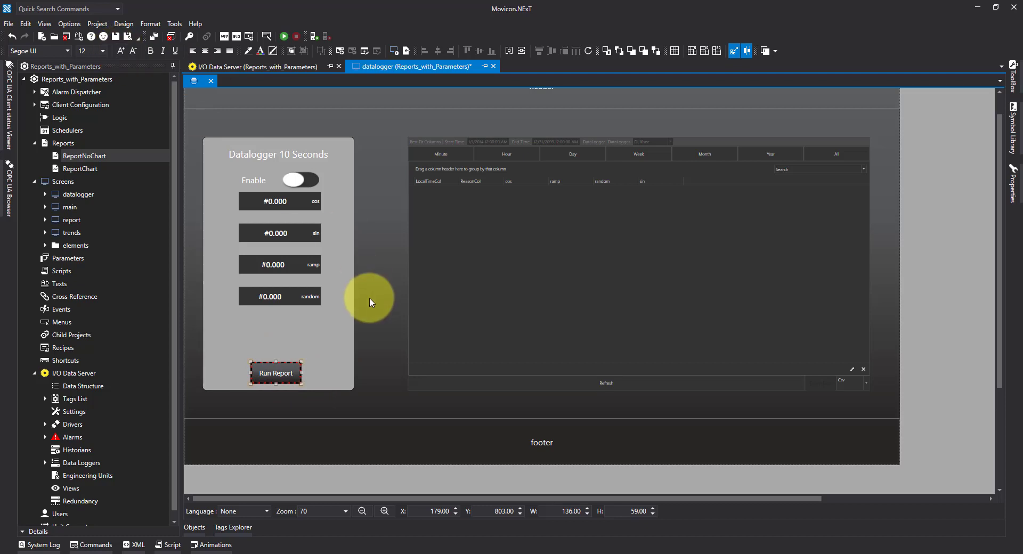
Give the Run Report button a Report command that opens ReportNoChart.
click(281, 364)
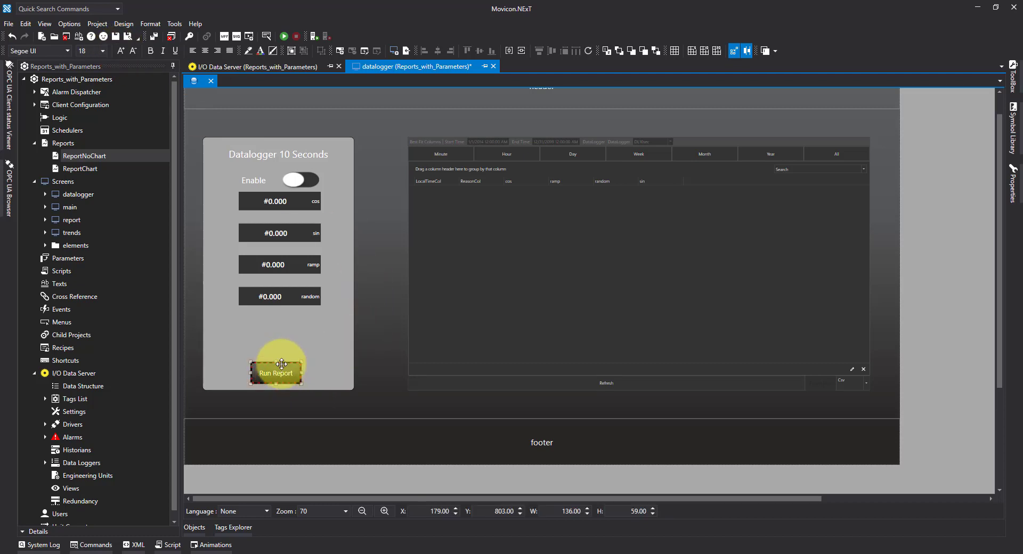
click(94, 545)
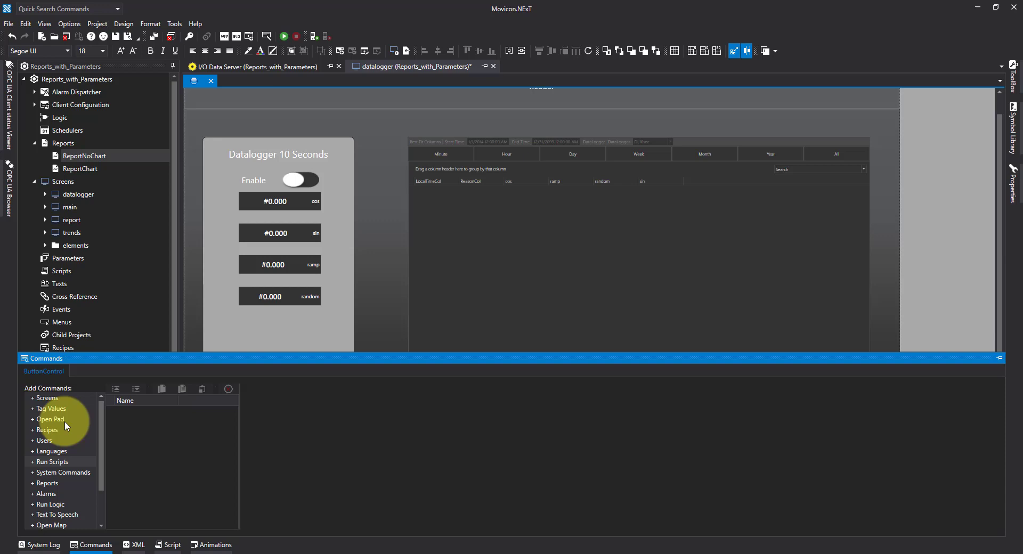
double_click(47, 483)
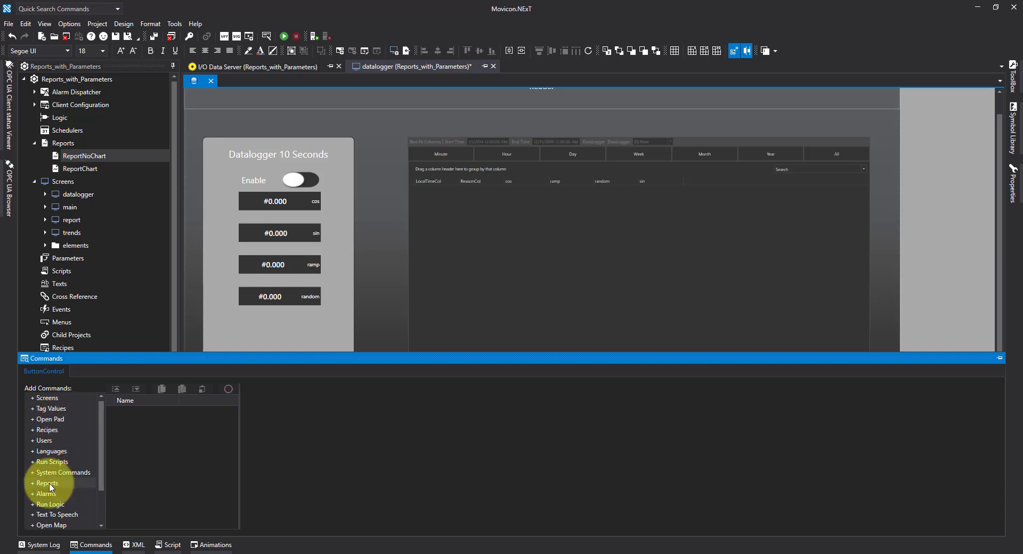
click(973, 411)
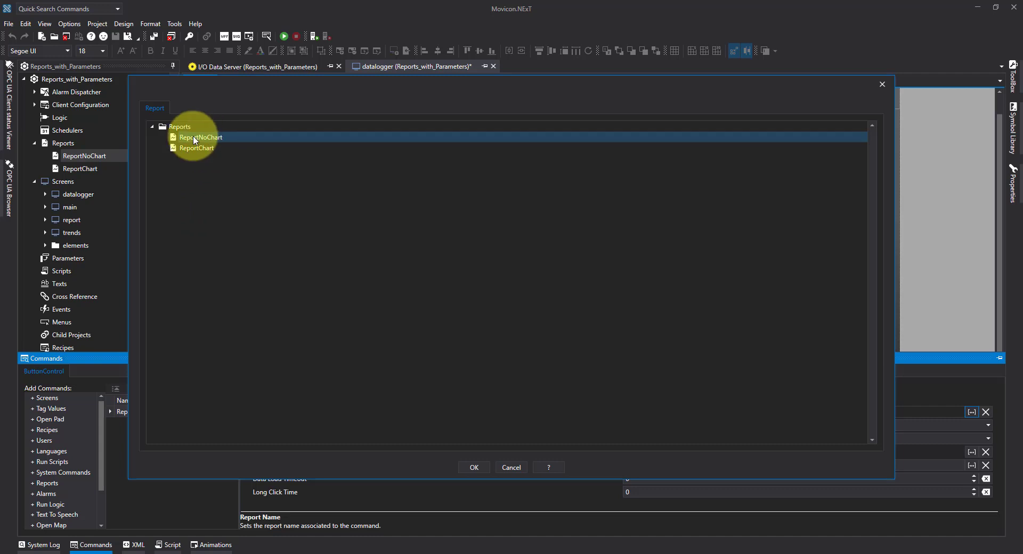
click(478, 473)
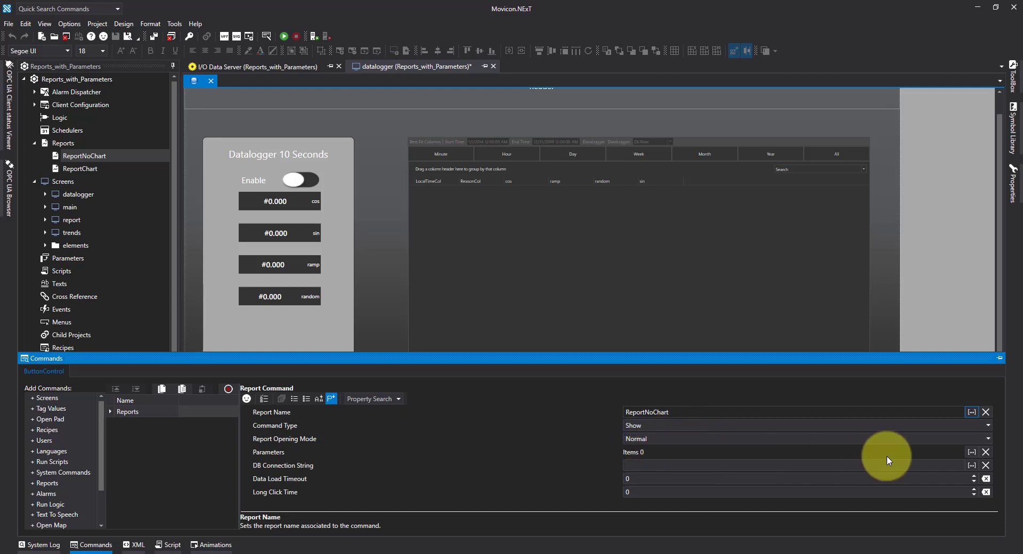
Add a StartDt report parameter bound to the ReportNoChart\StartDt tag.
click(971, 452)
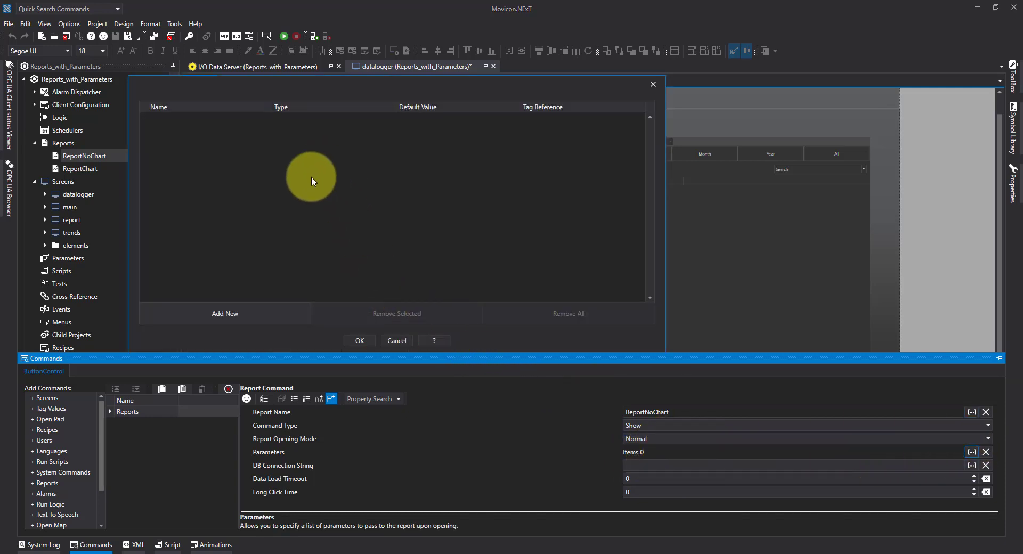
click(248, 312)
click(205, 120)
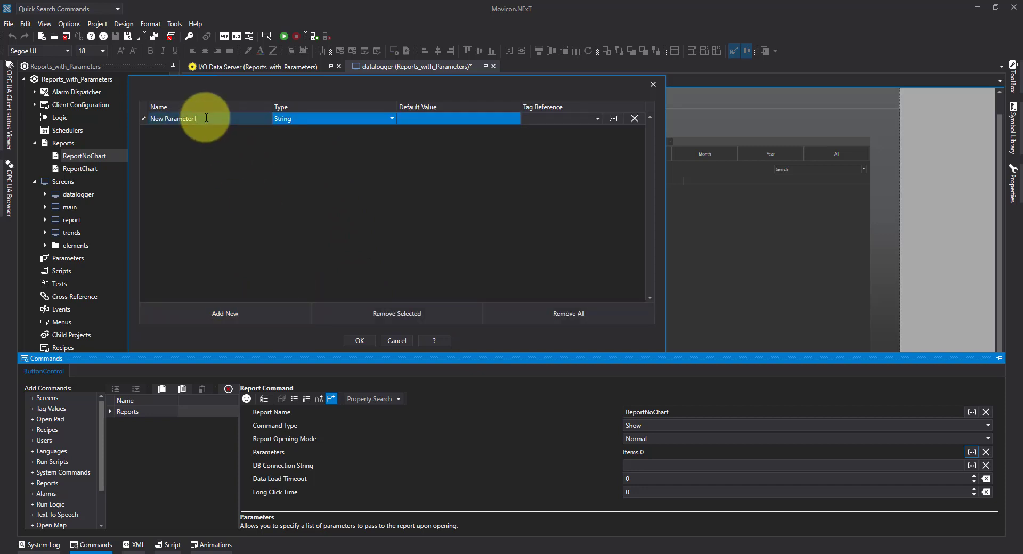
text(S)
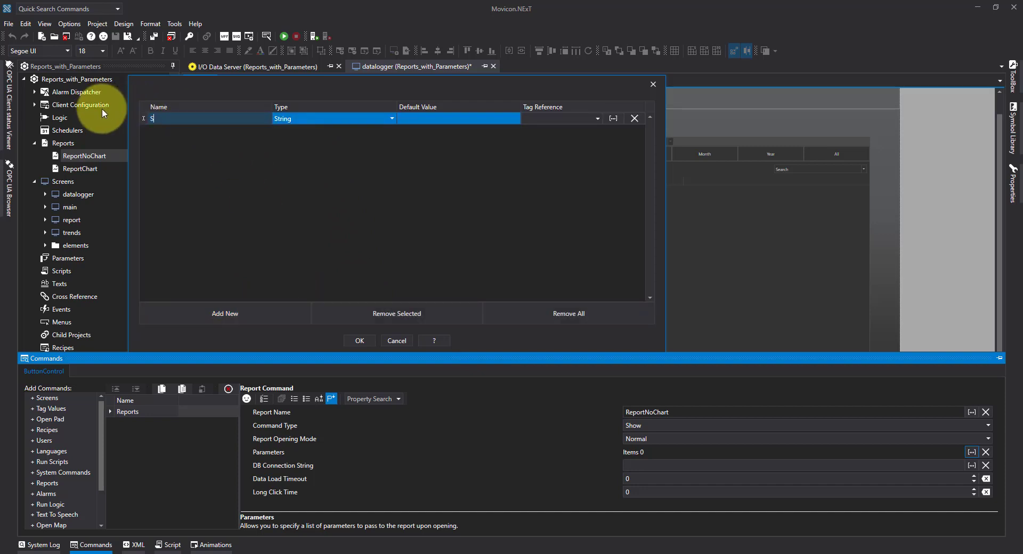
text(tartDt)
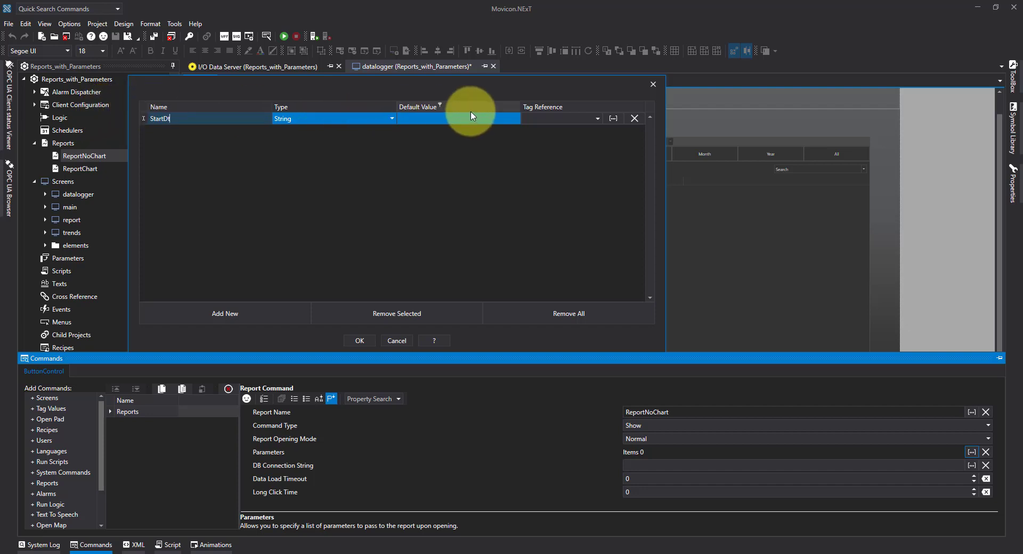
click(614, 118)
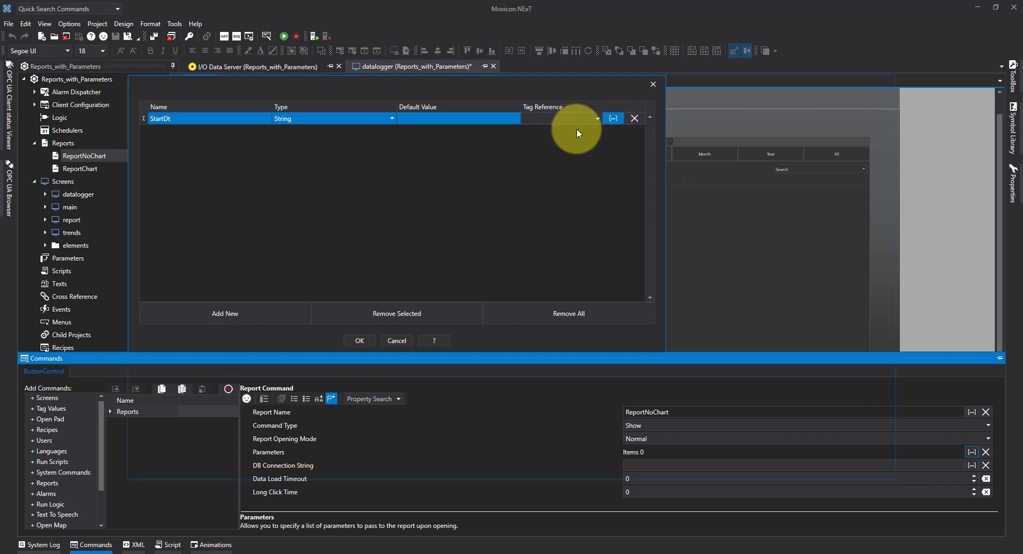
click(201, 280)
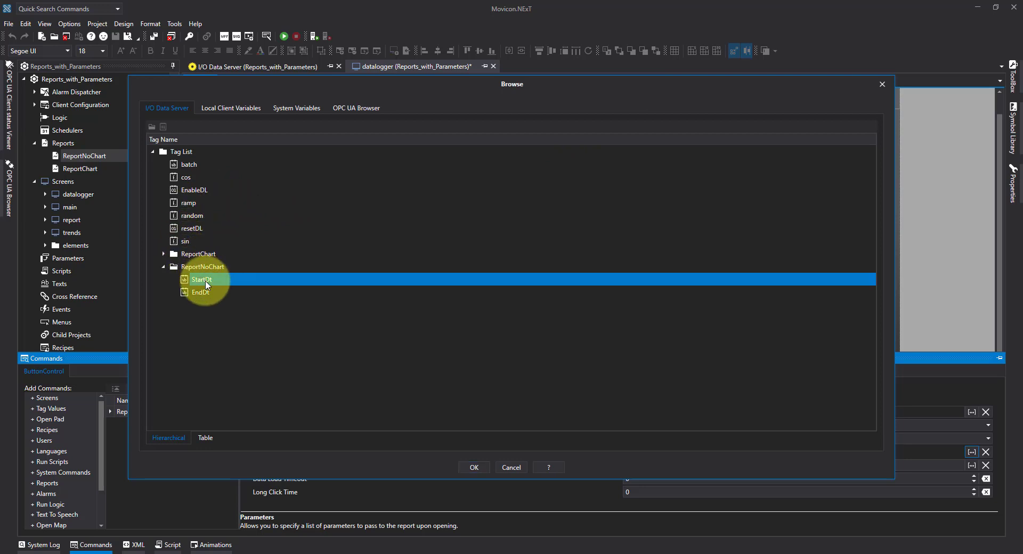
click(473, 467)
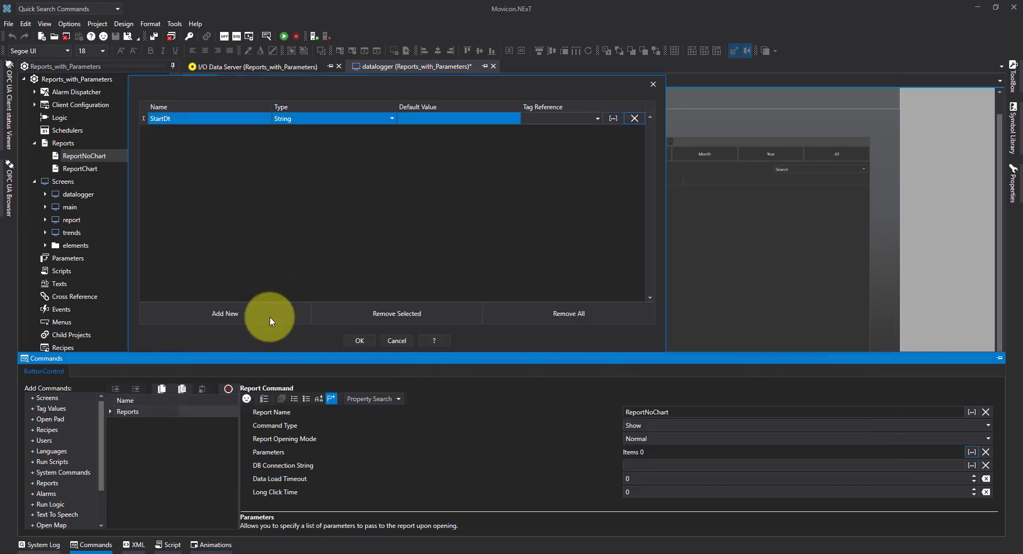
Add an EndDt parameter bound to ReportNoChart\EndDt and confirm both parameters.
click(224, 315)
click(197, 133)
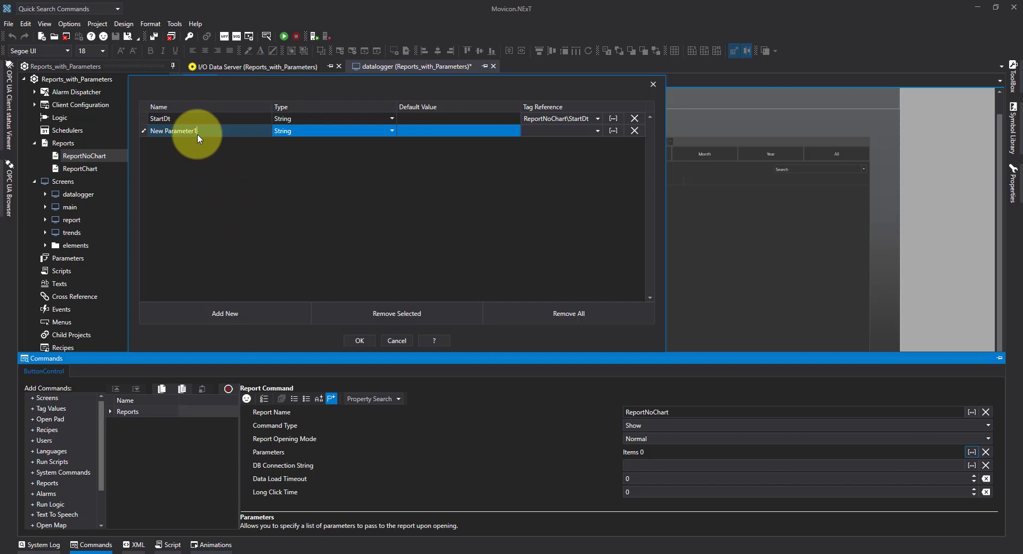
double_click(198, 133)
key(BackSpace)
key(BackSpace)
key(BackSpace)
key(BackSpace)
key(BackSpace)
text(EndDt)
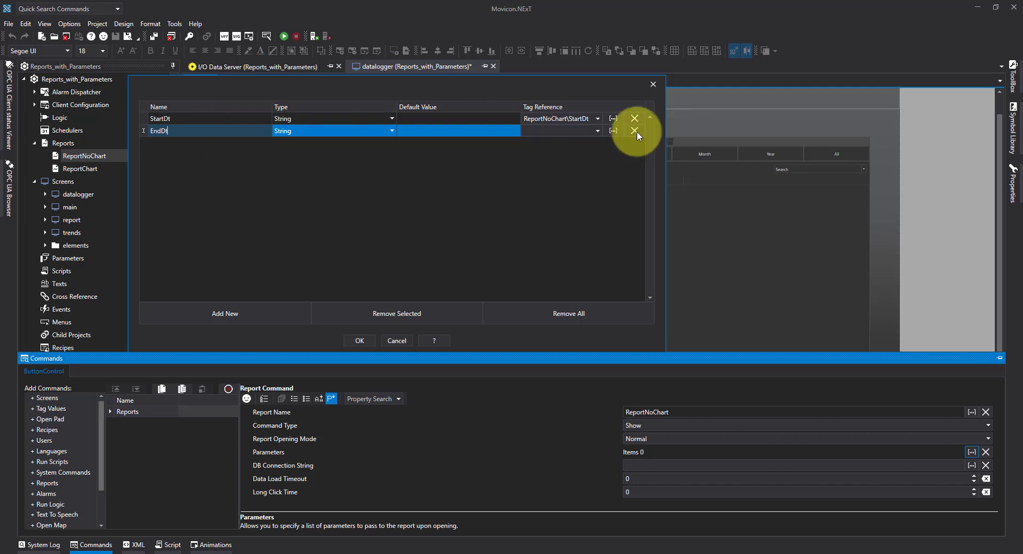
click(613, 130)
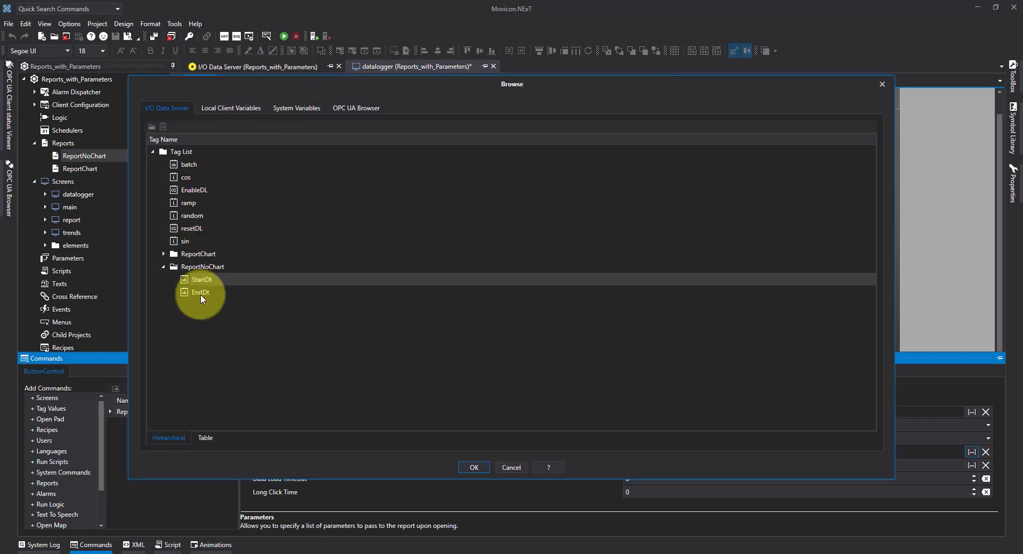
click(200, 292)
click(474, 467)
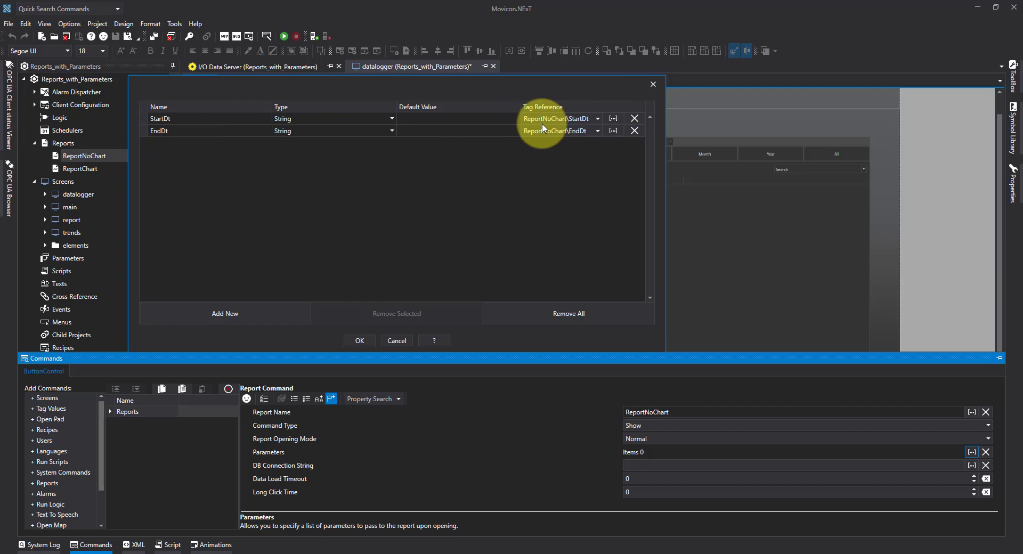
click(358, 341)
Close the Commands panel and show the ToolBox's Displays group, with Buttons collapsed.
click(365, 310)
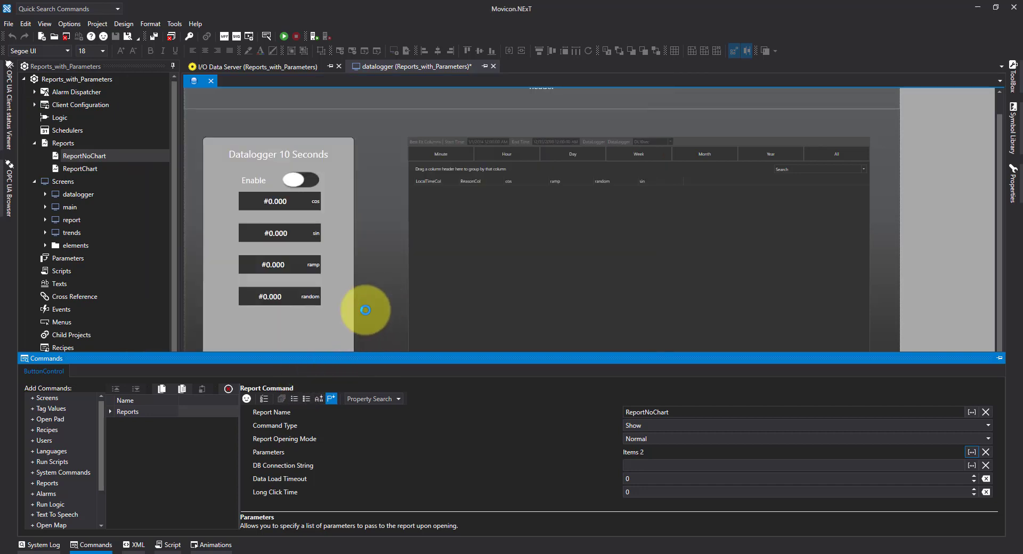
scroll(366, 310, down, 1)
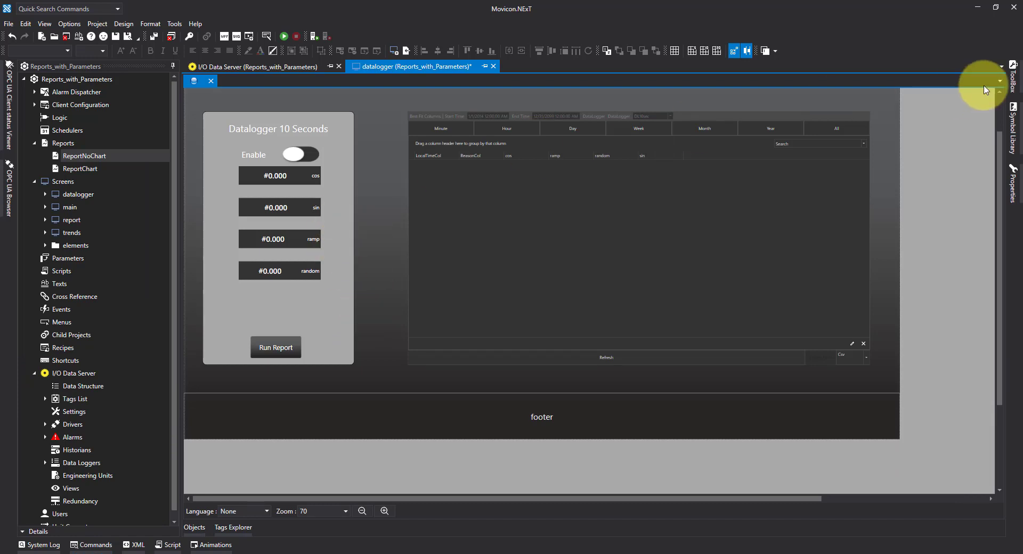
click(1010, 73)
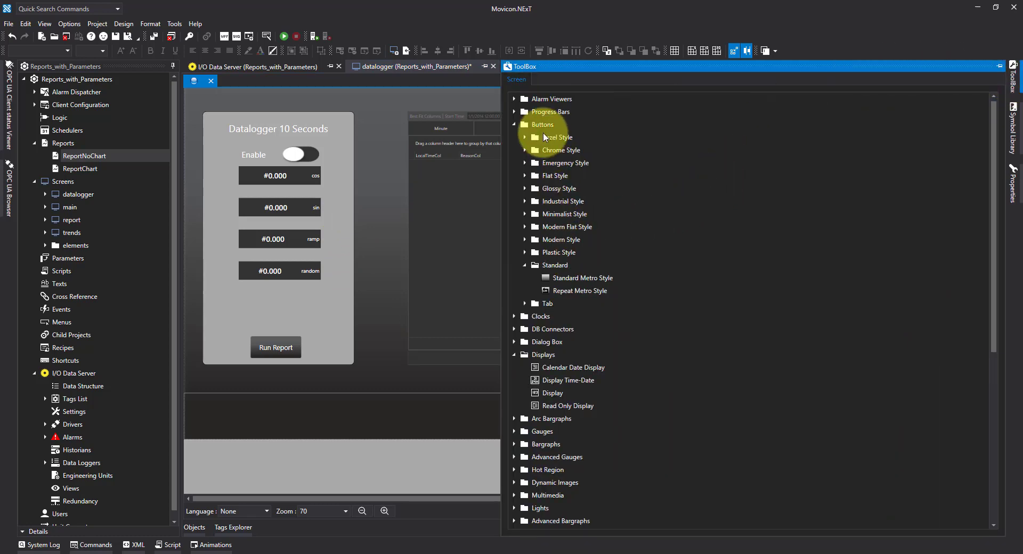
click(512, 123)
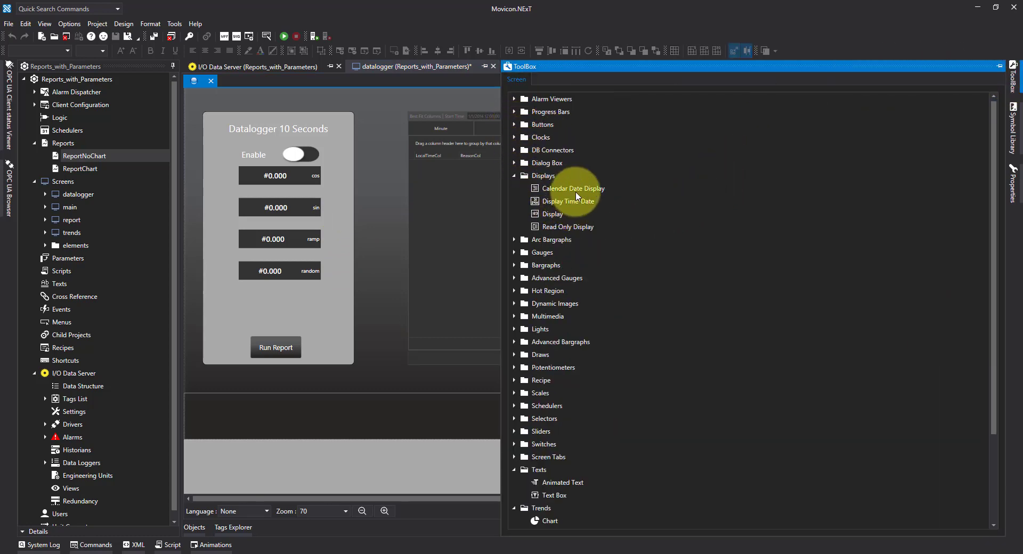
click(554, 215)
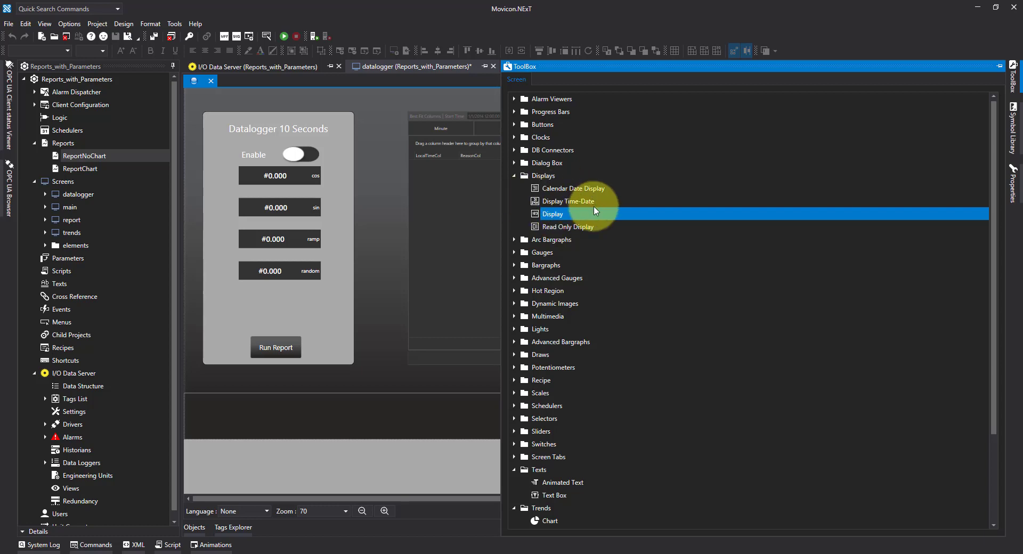
Place a Display Time-Date field above Run Report, bound to ReportNoChart\StartDt.
drag(576, 202, 296, 298)
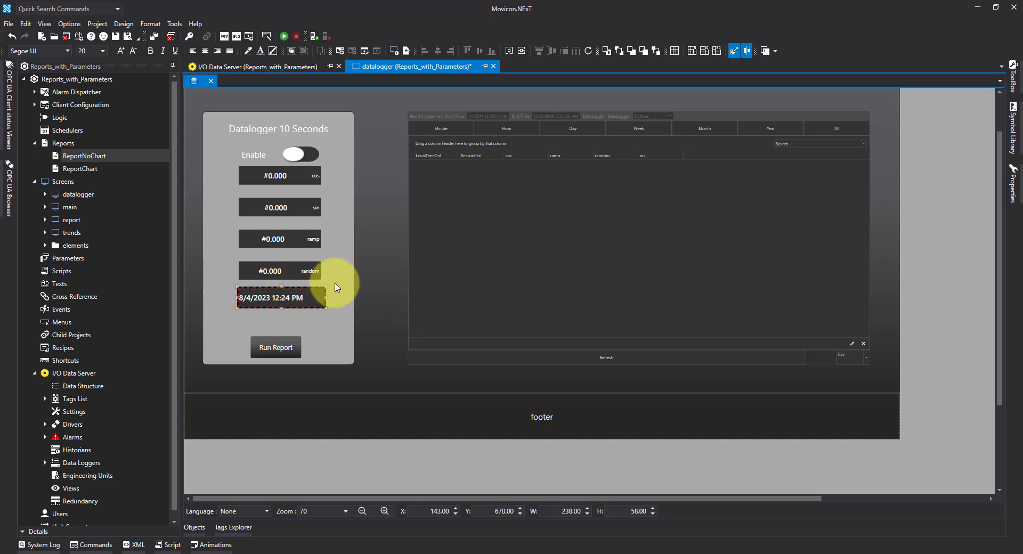
click(1012, 184)
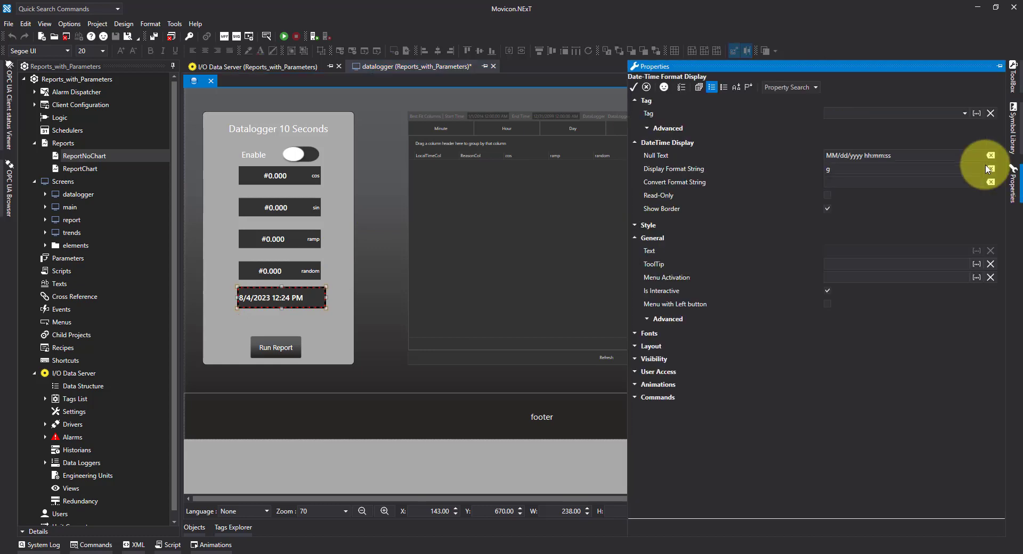
click(976, 113)
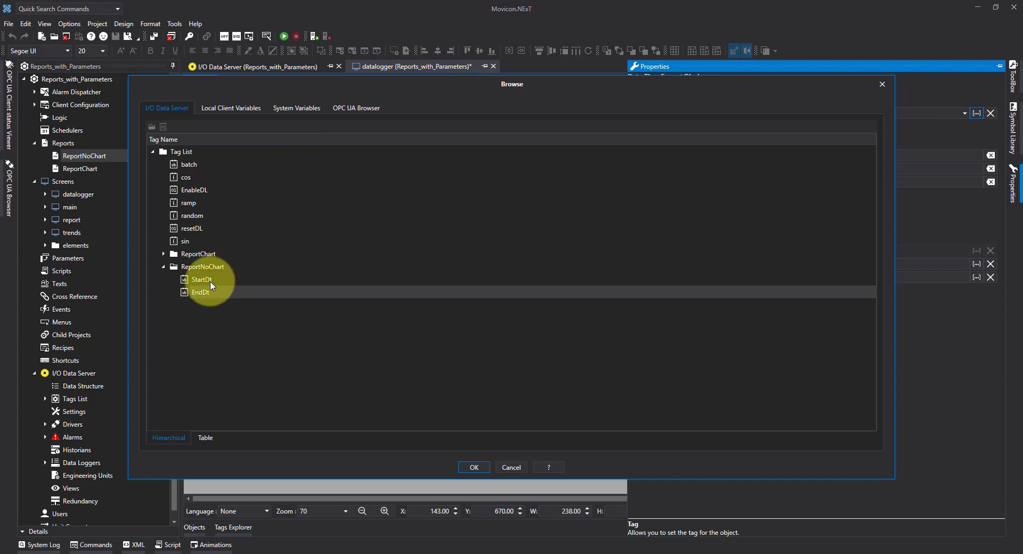
click(213, 279)
click(474, 468)
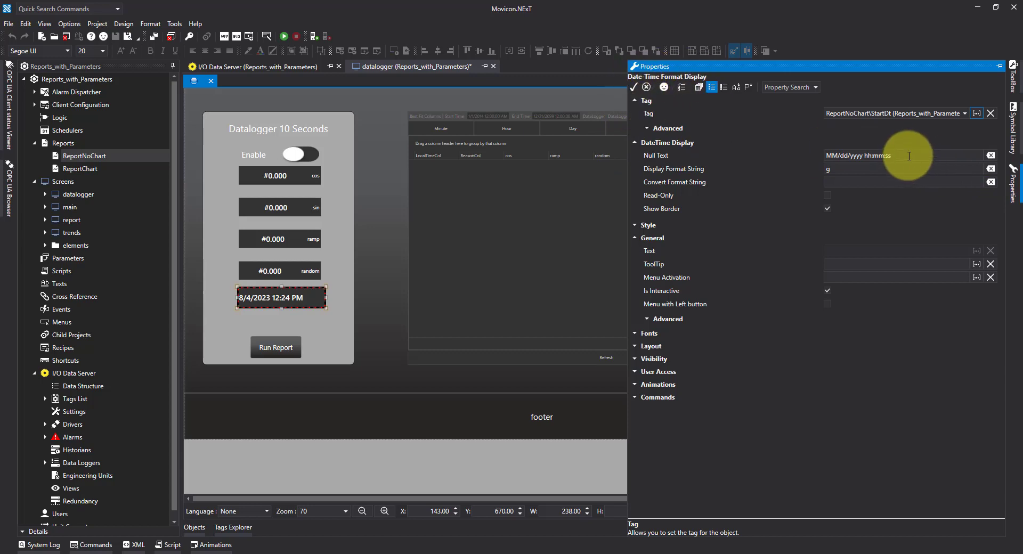
click(831, 154)
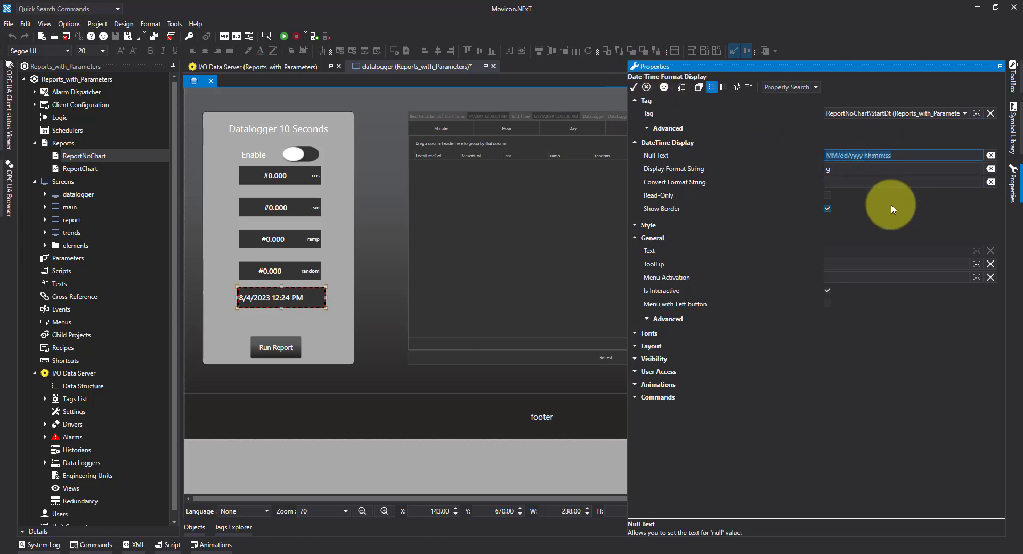
Set Null Text and Display Format String to dd/MM/yyyy HH:mm:ss.
text(dd/MM/yyyy HH)
text(mm:ss)
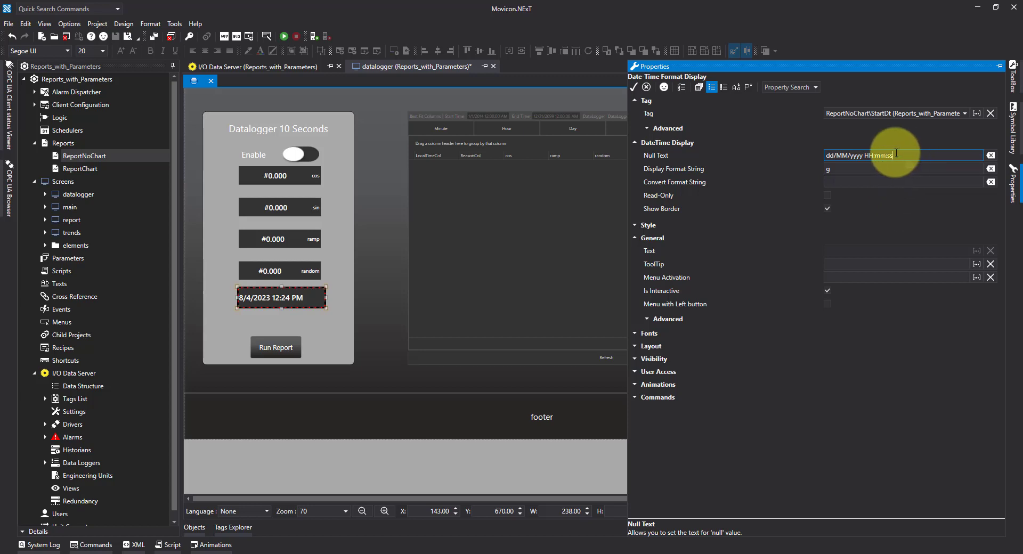
drag(884, 156, 782, 156)
key(ctrl+c)
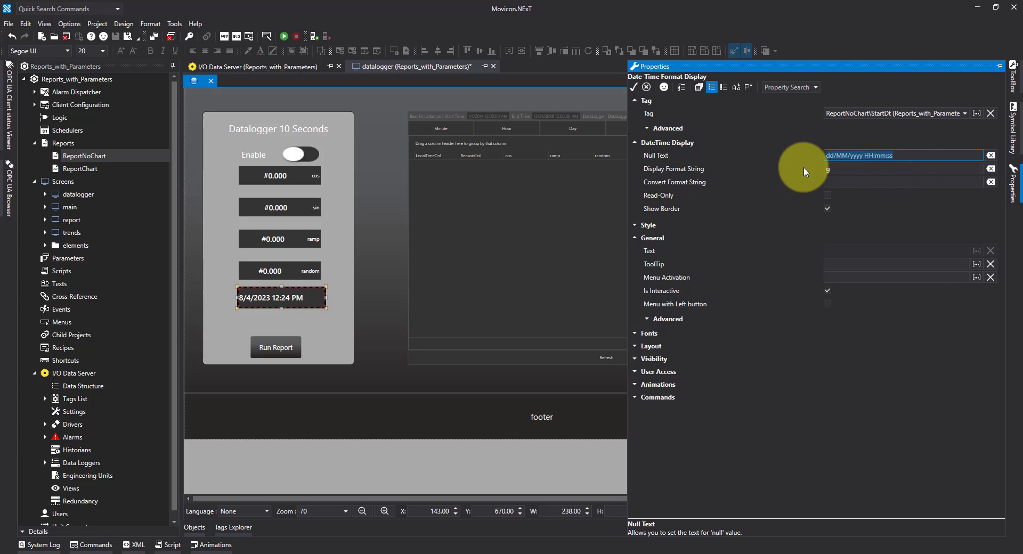
click(794, 167)
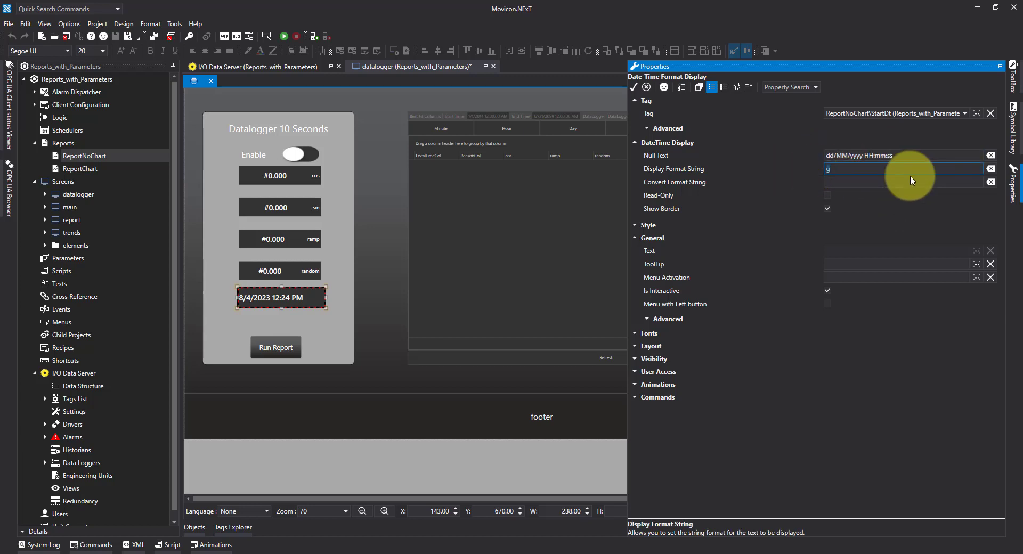
key(ctrl+v)
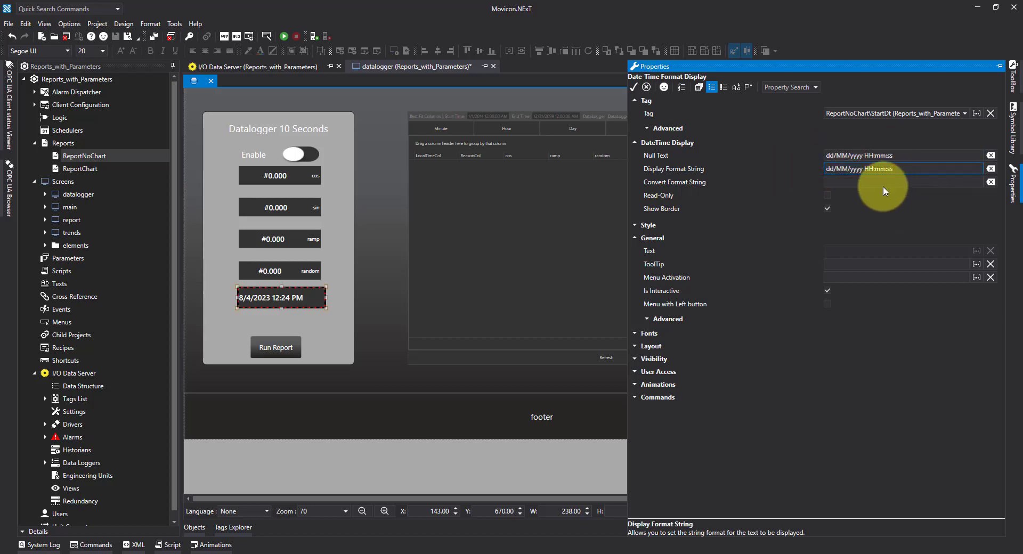
click(826, 168)
text(c)
key(Return)
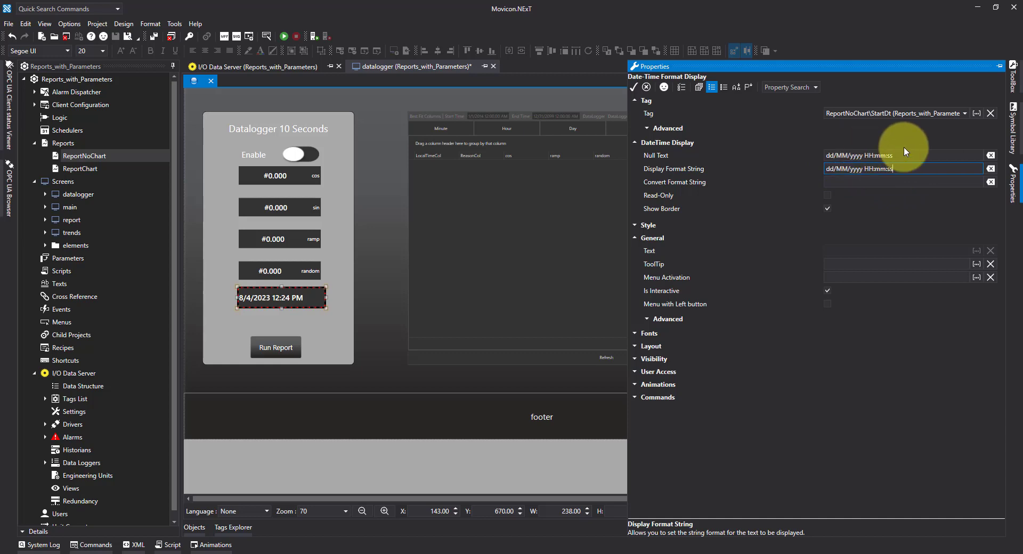
click(912, 155)
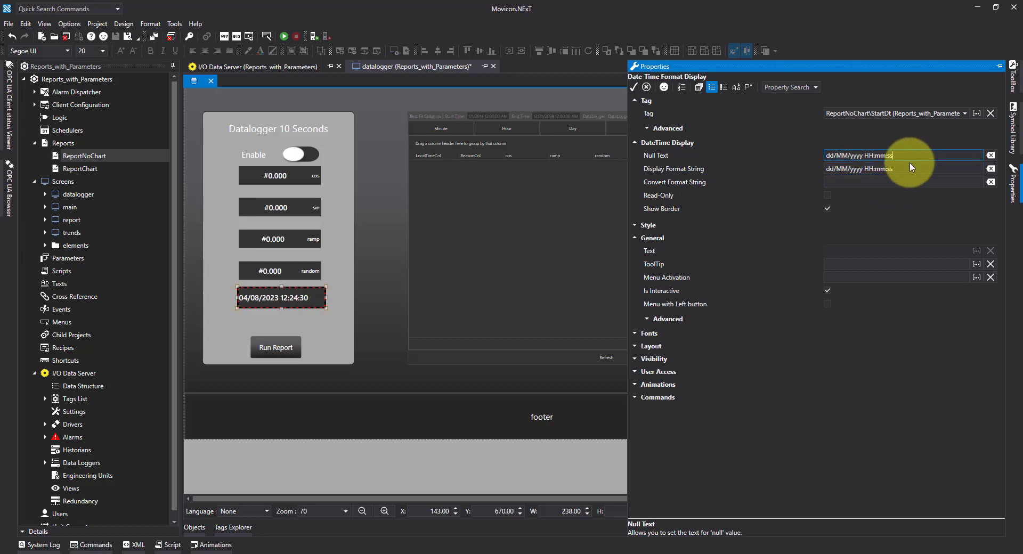
Set the Convert Format String to yyyy-MM-dd HH:mm:ss.
click(909, 168)
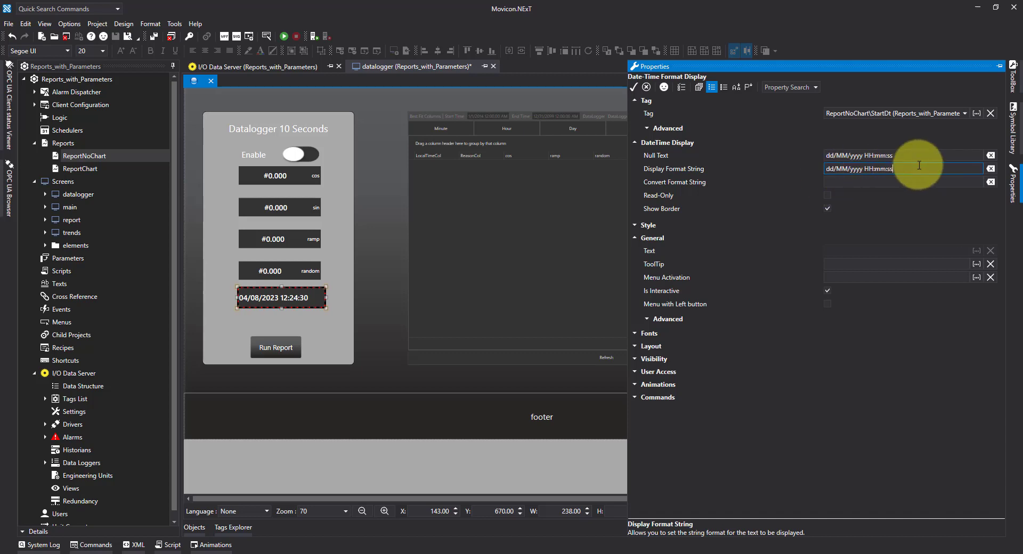
click(839, 182)
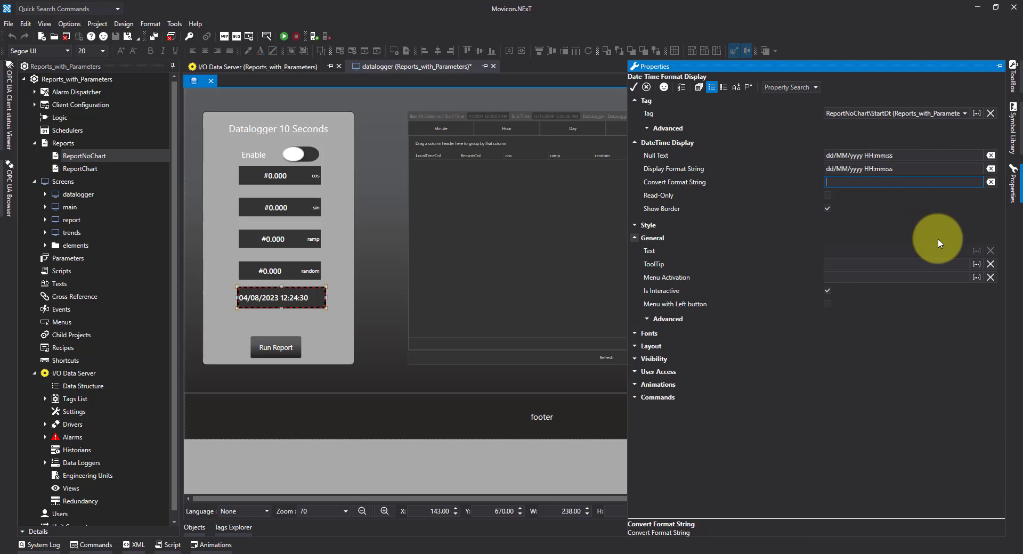
text(yyyy-MM-dd HH:mm:ss)
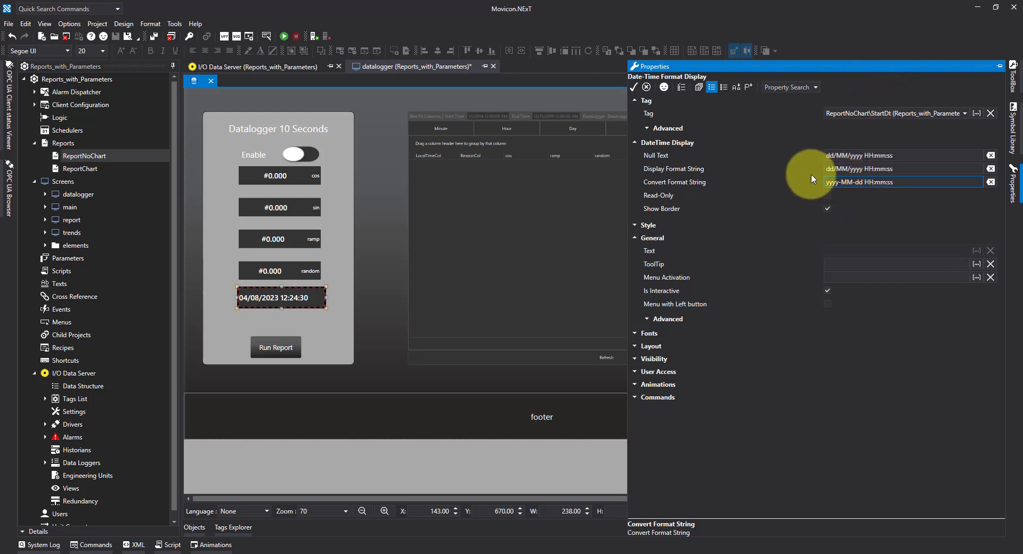
click(834, 169)
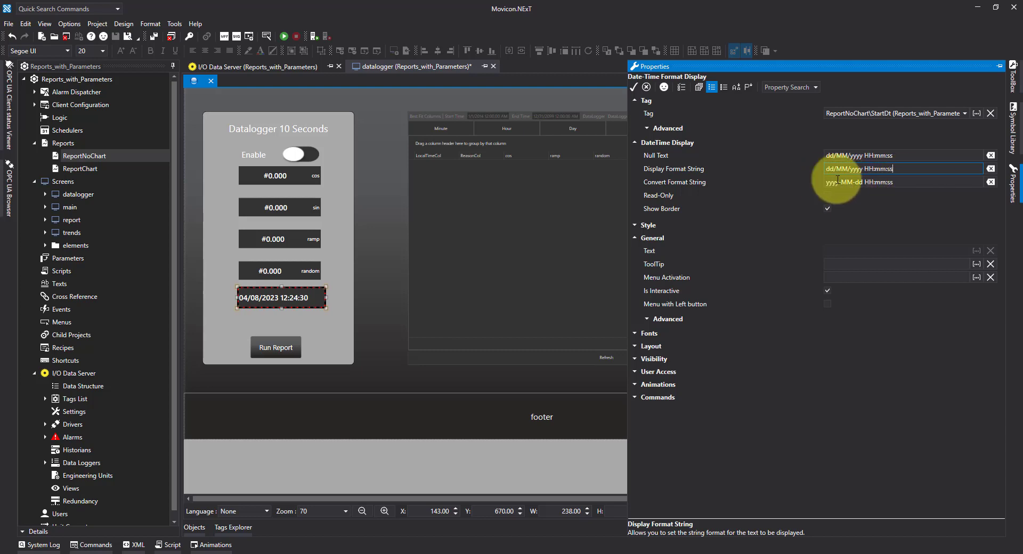
Apply the format changes and copy the date field just below the original.
click(633, 87)
click(452, 336)
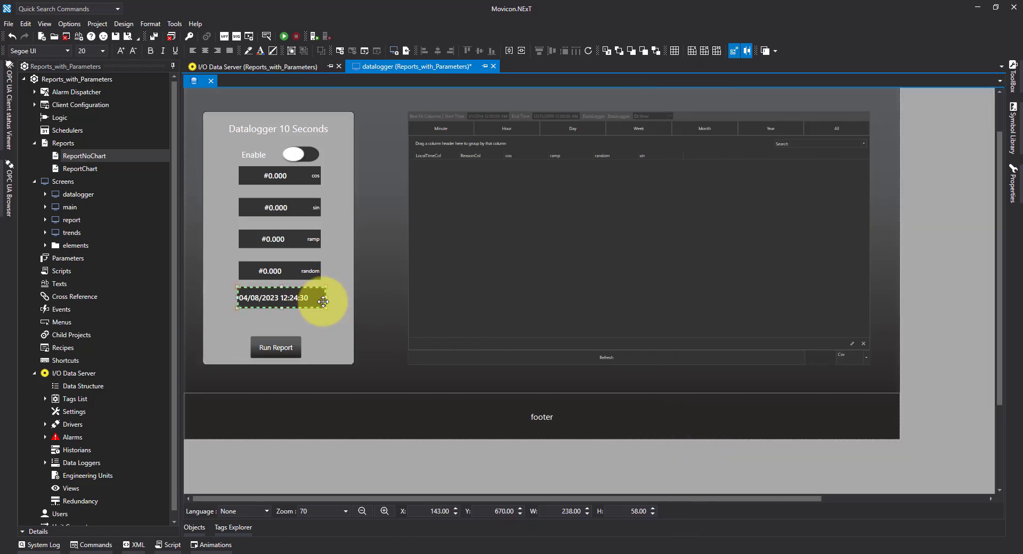
drag(315, 299, 306, 323)
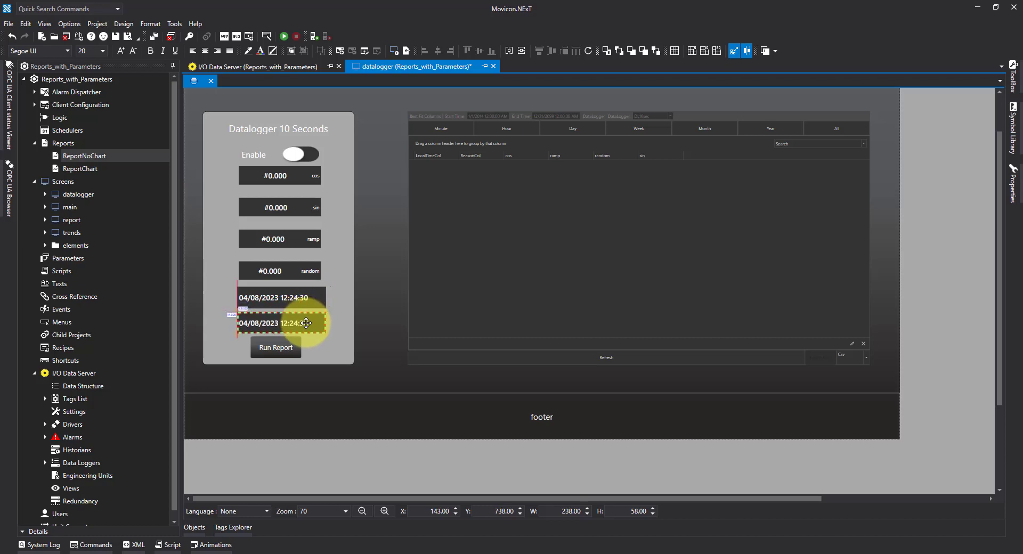
Bind the copied field to ReportNoChart\EndDt, apply it, and save the screen.
click(1012, 184)
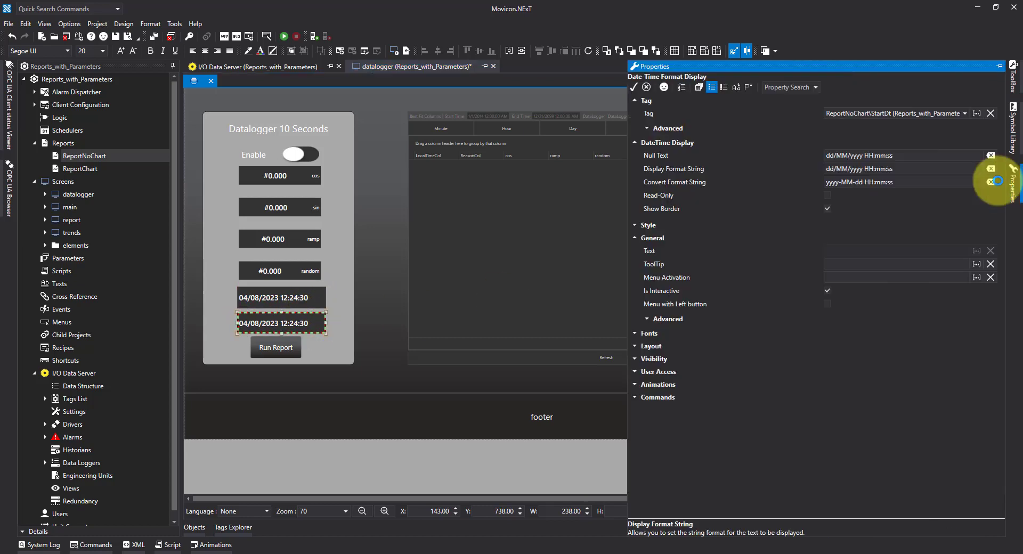
click(977, 114)
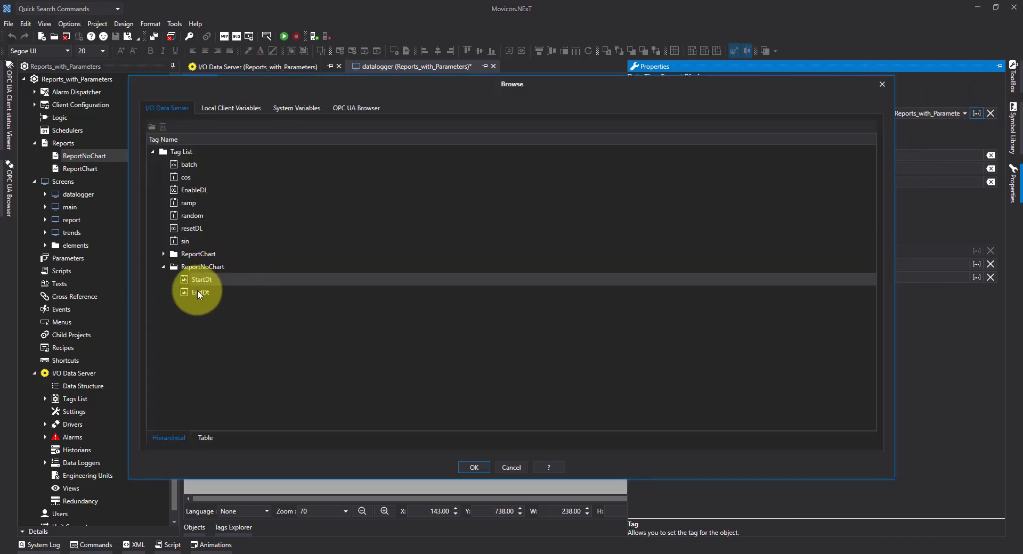
click(200, 292)
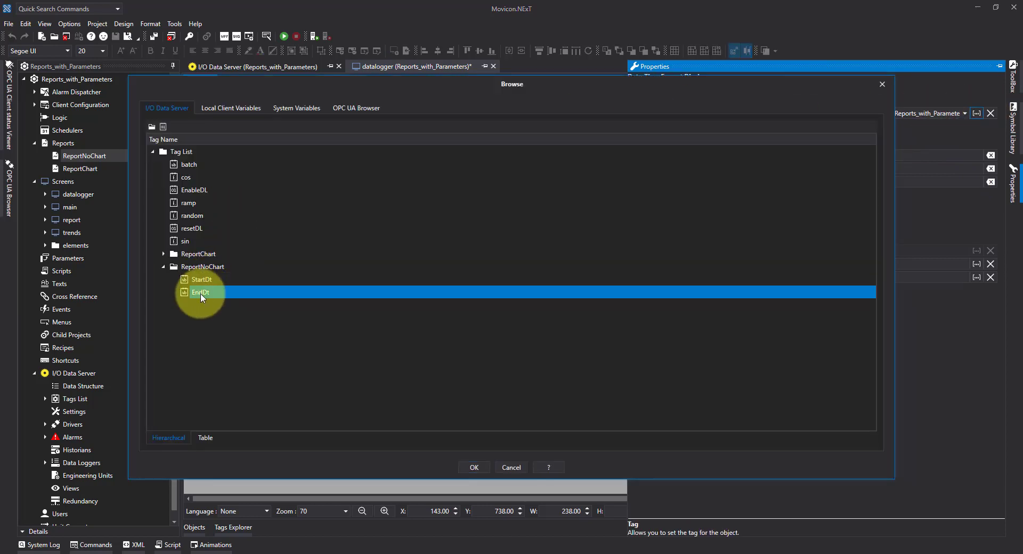
click(461, 468)
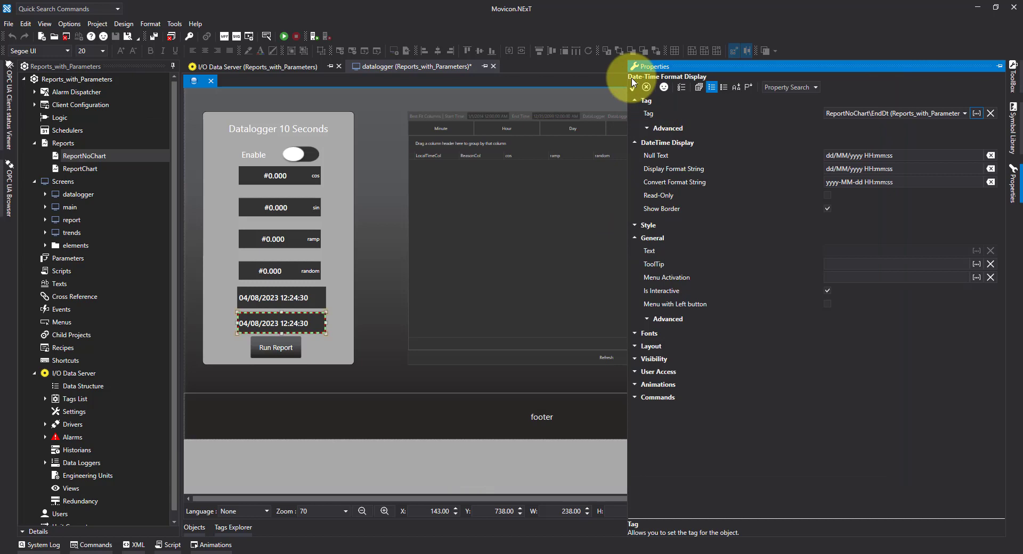
click(634, 86)
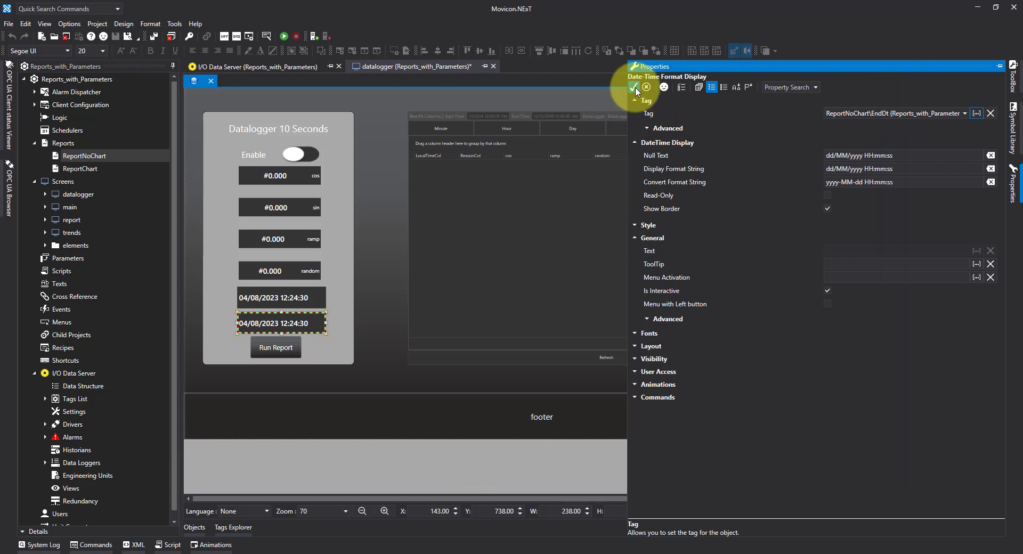
click(259, 115)
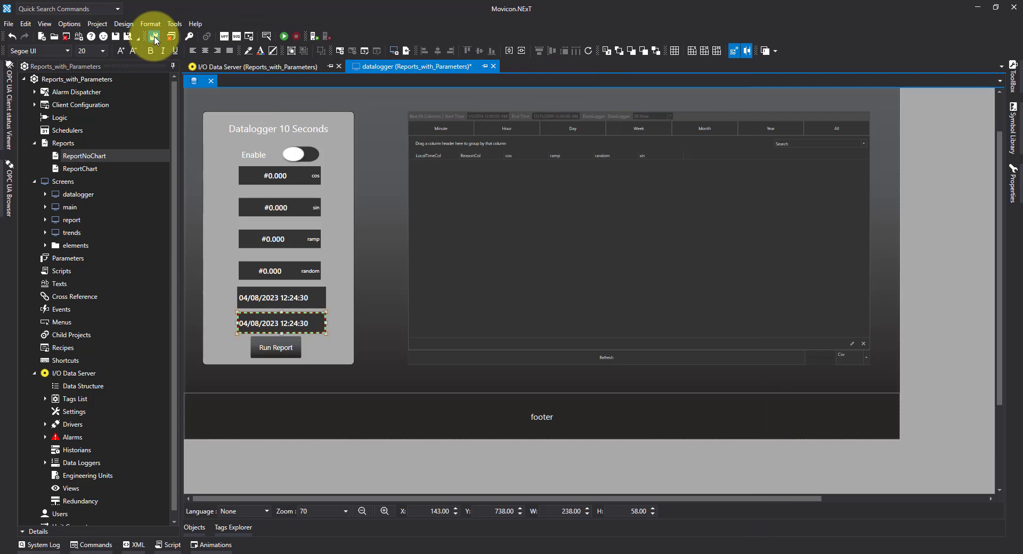
click(154, 37)
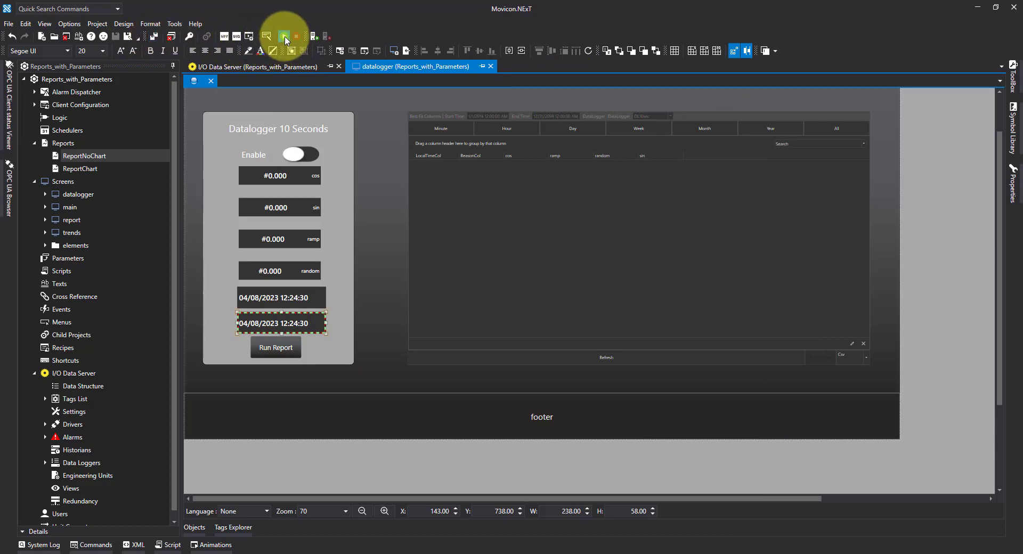
Run the project and set the start date's time to 13:00:00.
click(285, 37)
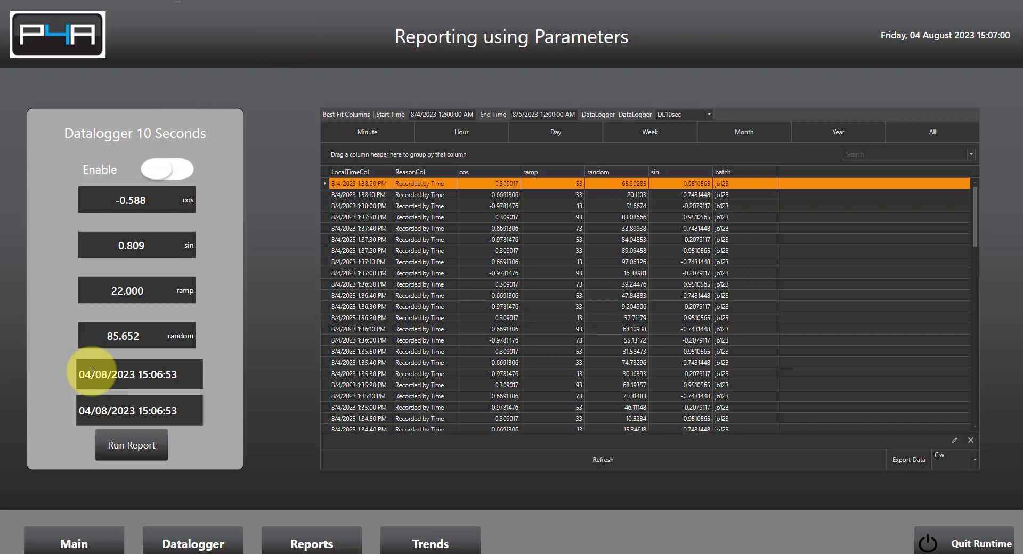
click(143, 374)
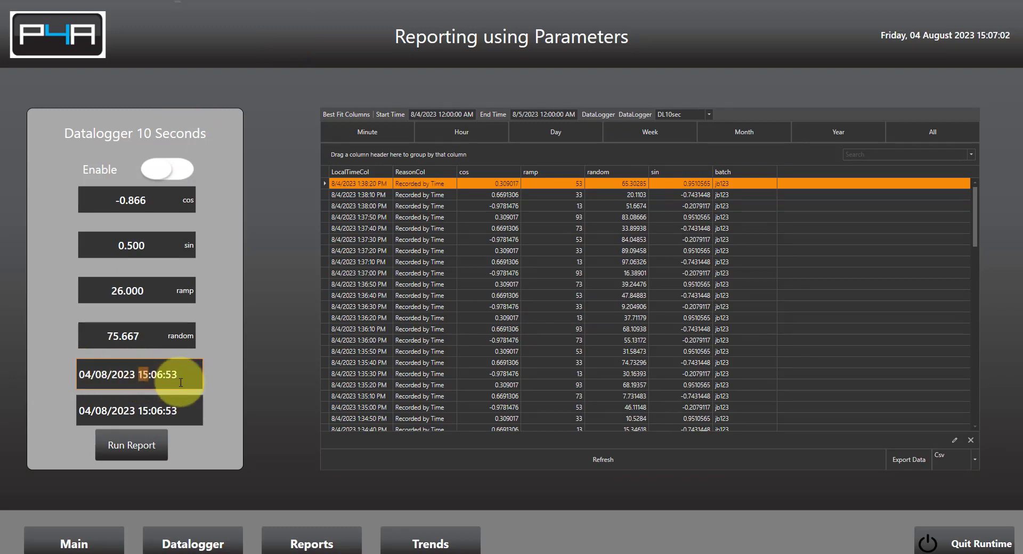
text(13)
key(Tab)
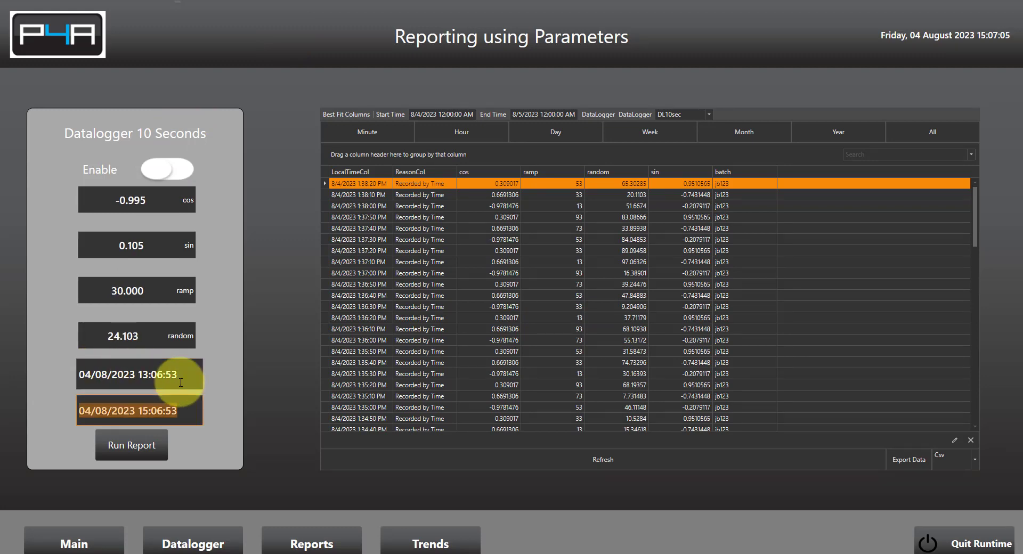
click(159, 376)
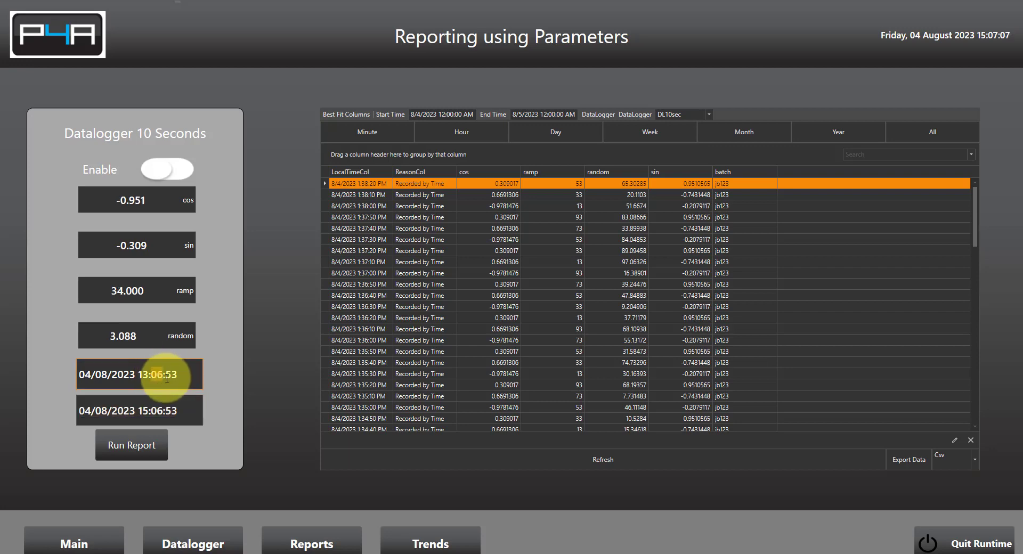
text(00:)
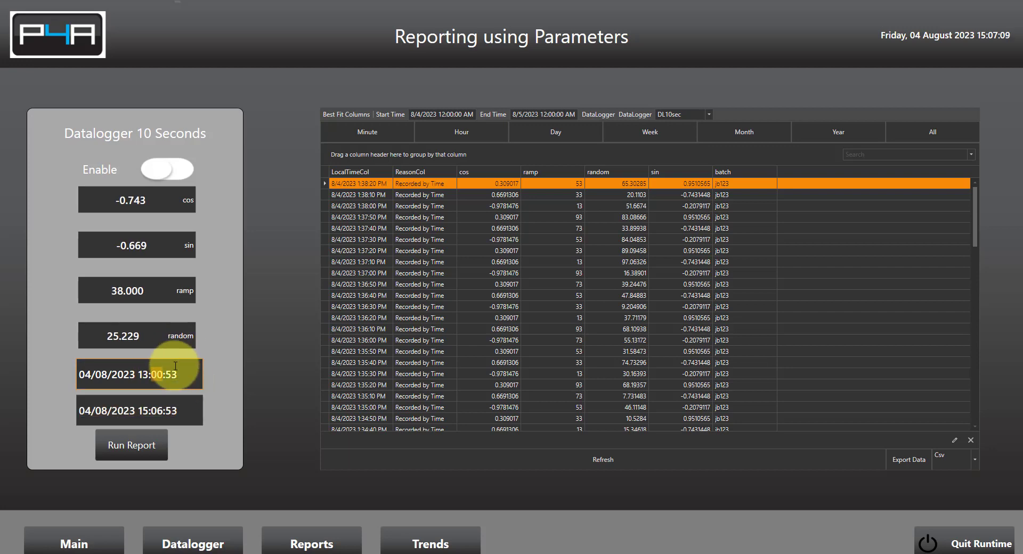
text(00)
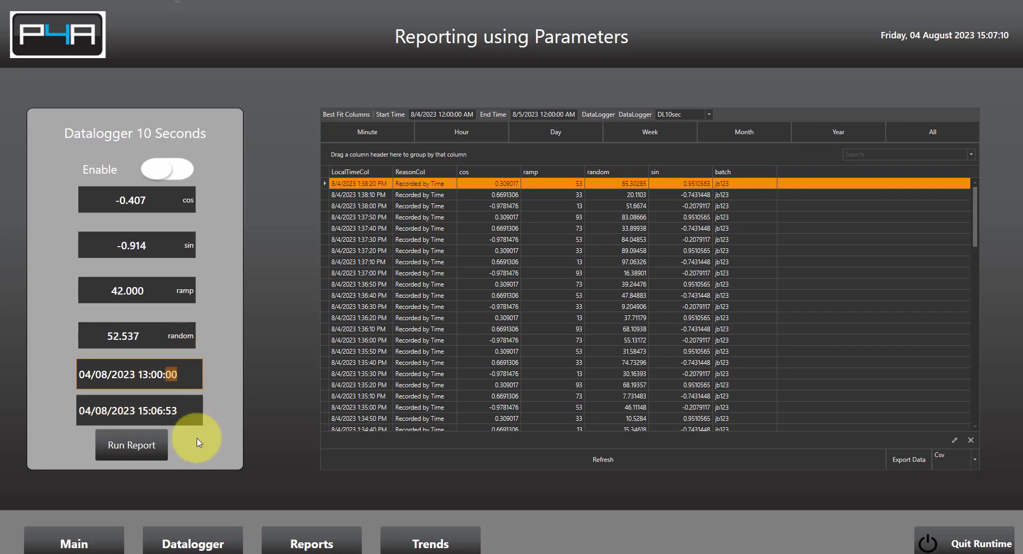
Set the end date's time to 14:00.
click(145, 411)
text(14)
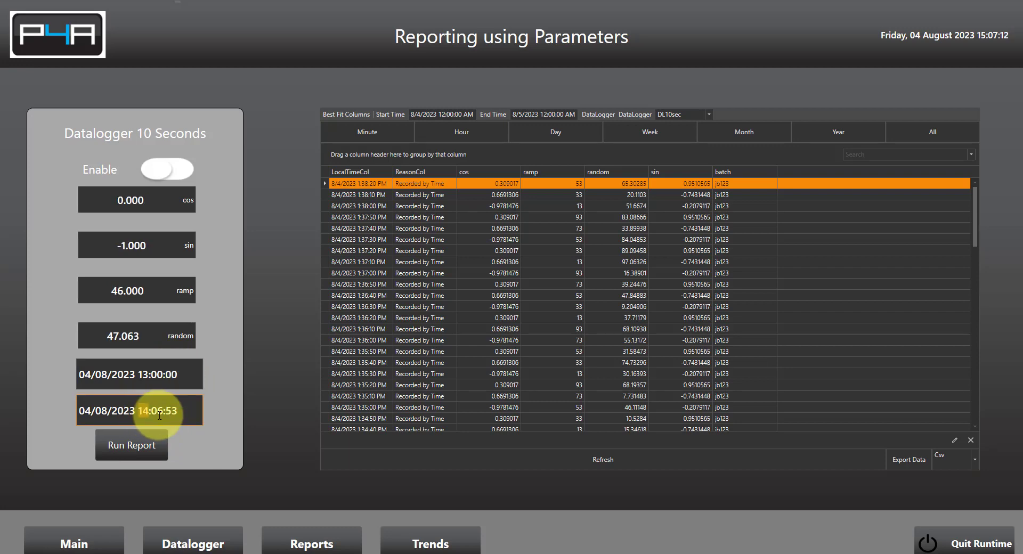
click(160, 410)
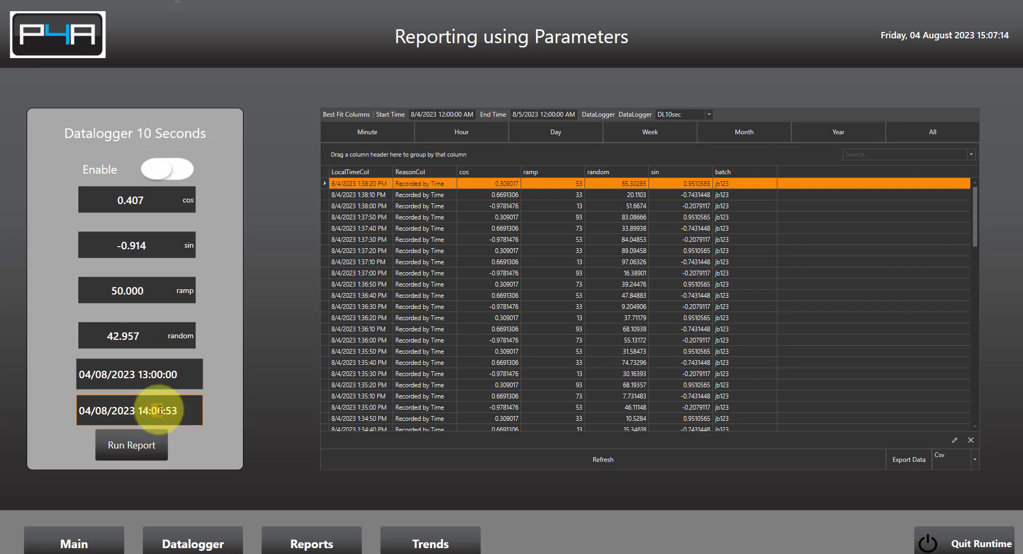
text(00)
click(173, 409)
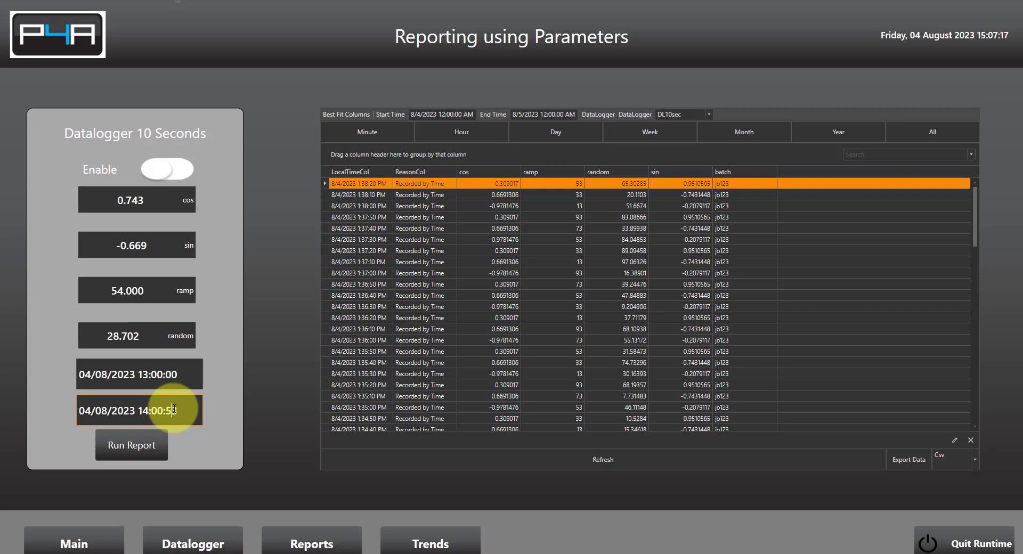
Finish the end seconds at 00, run the report, and browse its two pages.
text(00)
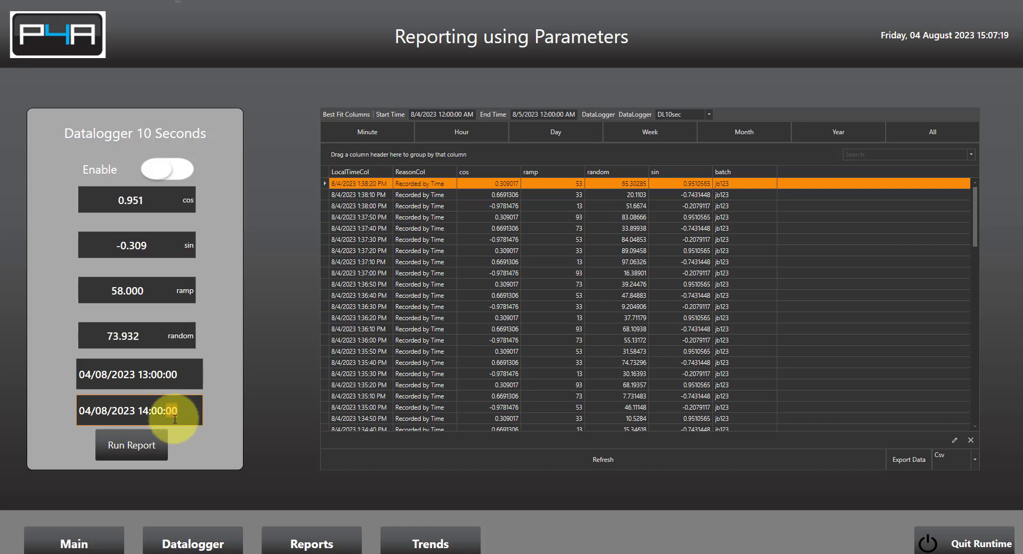
click(138, 443)
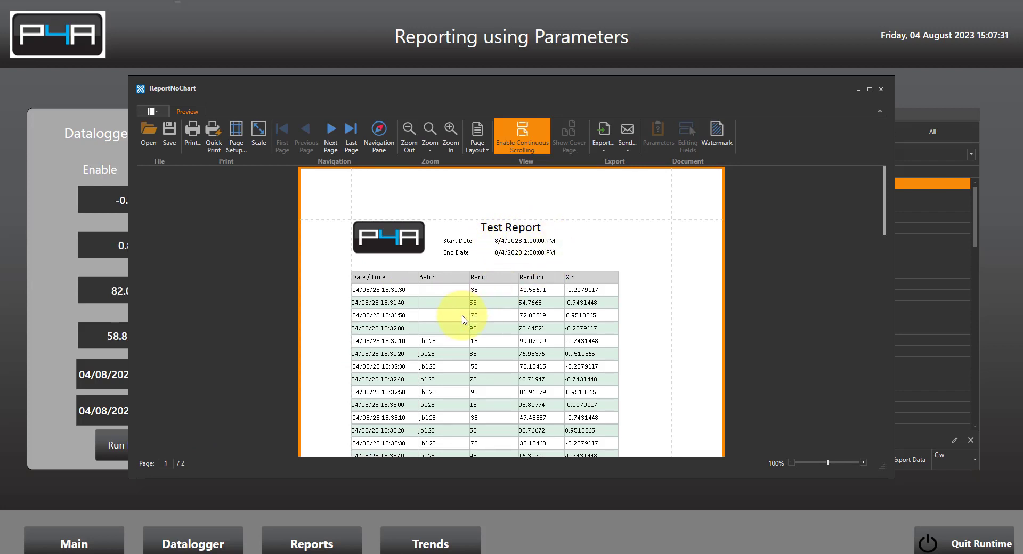
scroll(462, 320, down, 10)
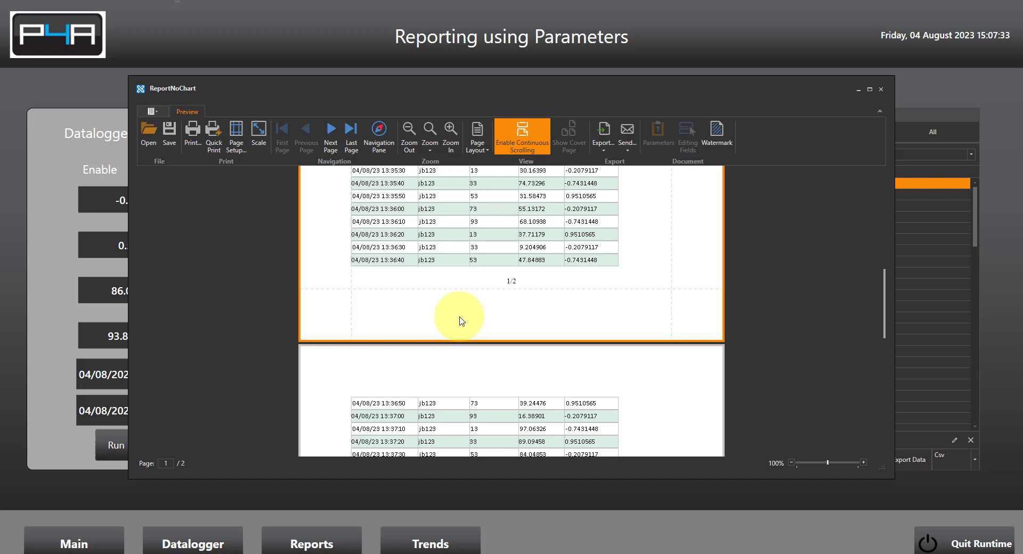
scroll(462, 320, down, 3)
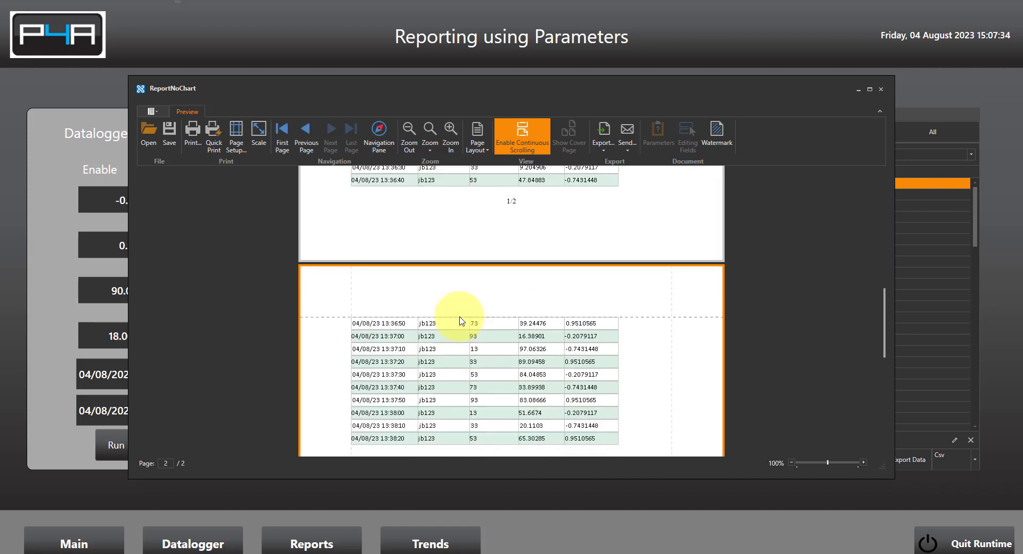
scroll(462, 321, up, 12)
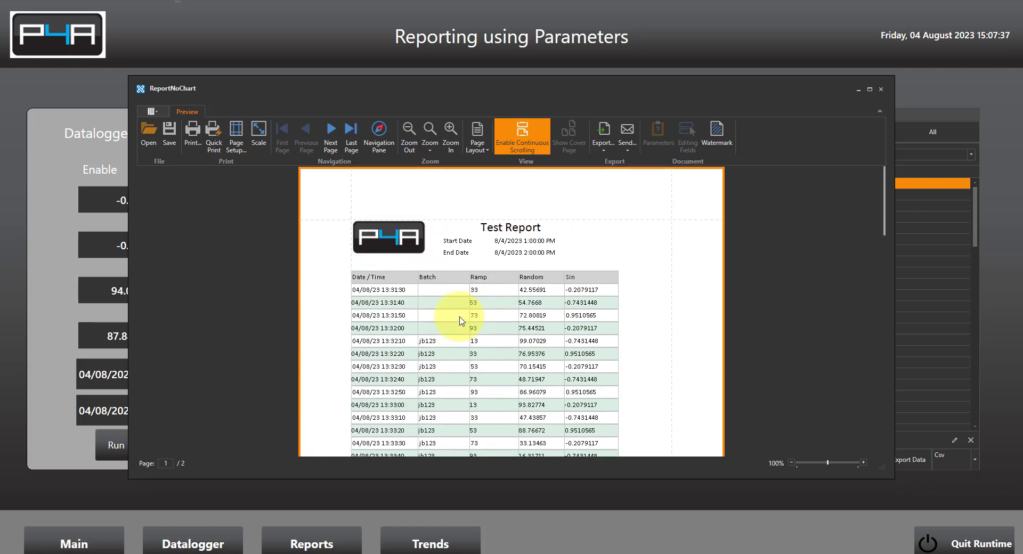